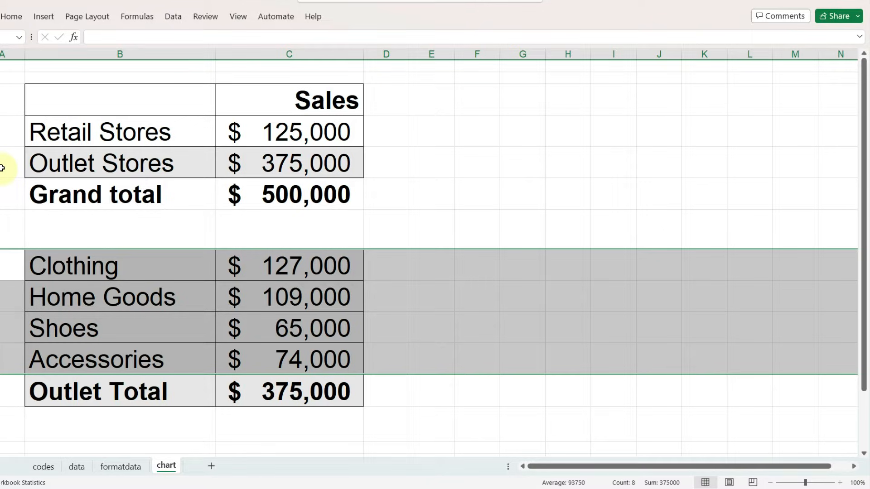
- Delete the entire rows for Outlet Stores, Grand total and the blank row beneath them so the category rows follow Retail Stores
left_click(3, 167)
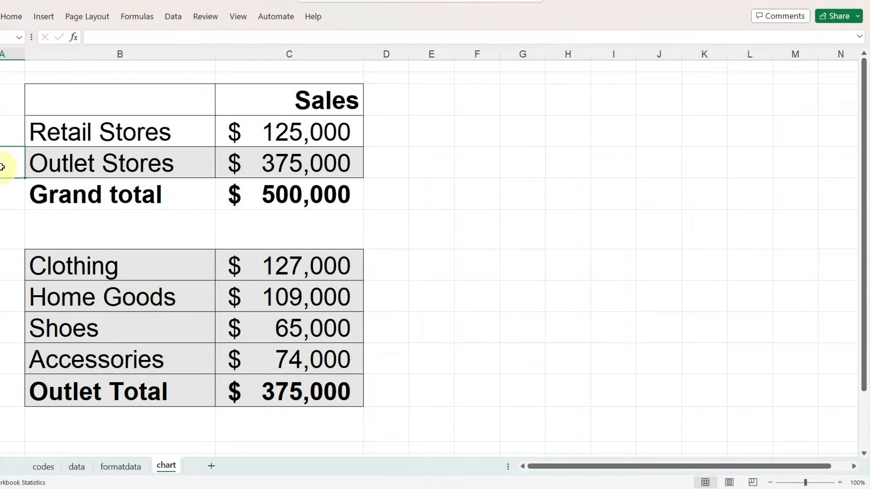
left_click_drag(3, 164, 1, 226)
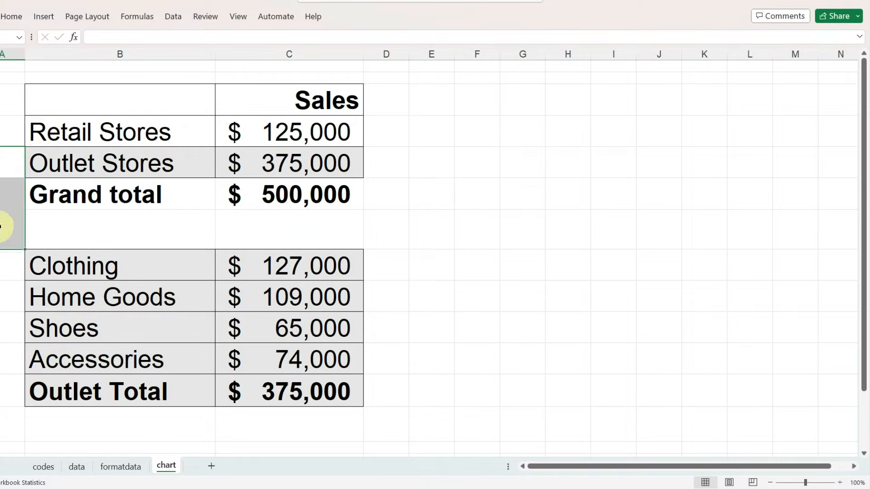
key("ctrl+minus")
key("Down")
key("Down")
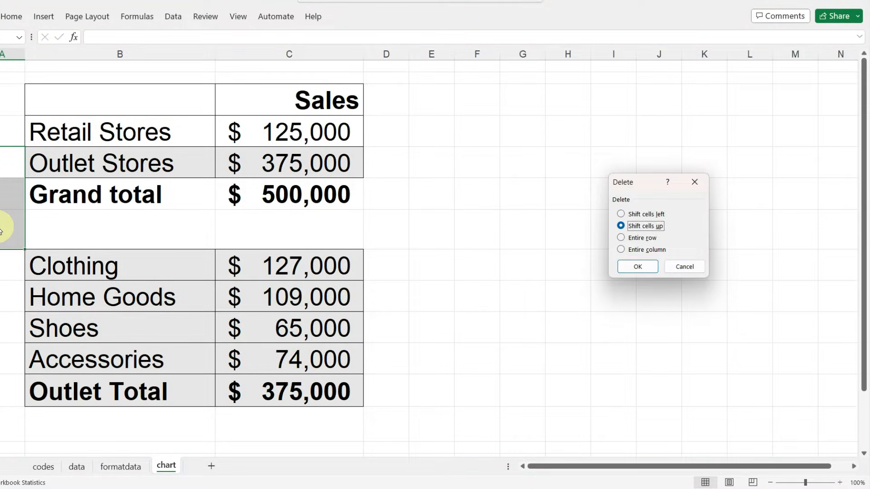
key("Return")
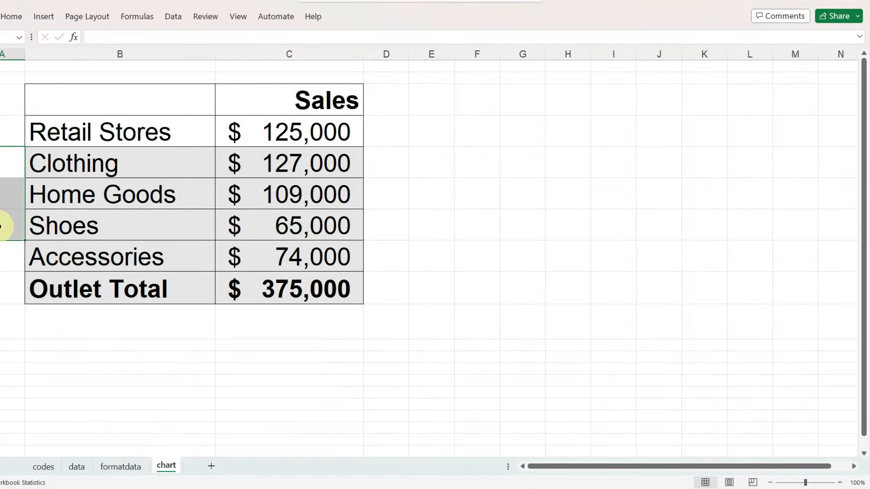
- Clear the Outlet Total label and amount, and AutoSum the sales from Retail Stores through Accessories in the row below
left_click(68, 287)
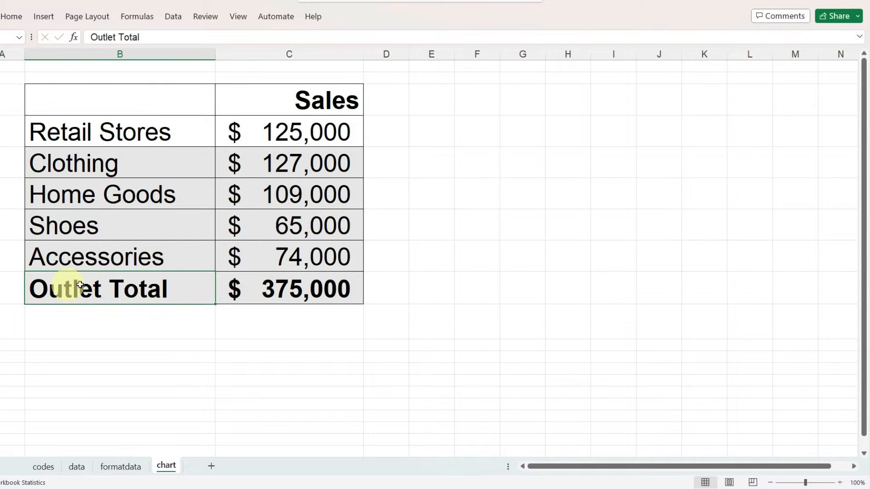
left_click(248, 291, "shift")
key("Delete")
left_click_drag(297, 136, 293, 280)
key("alt+equal")
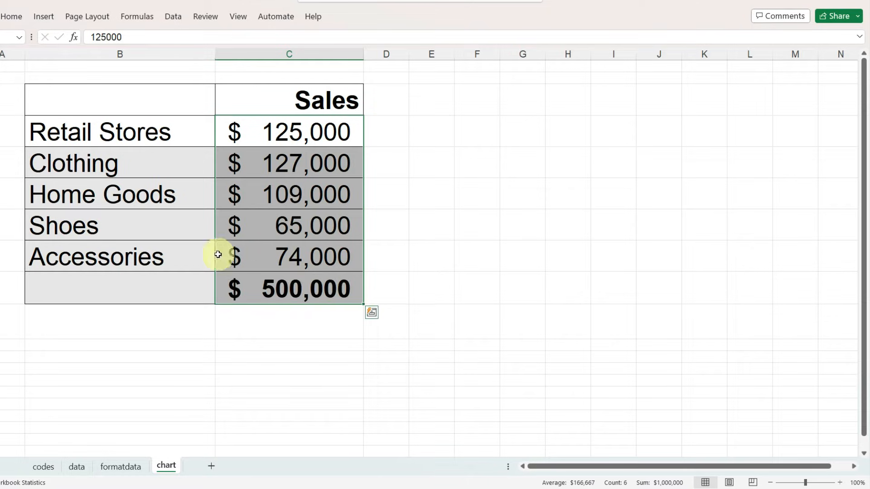
- Insert a 2-D Bar of Pie chart from the Sales table without its total row, and place it beside the table
left_click(132, 291)
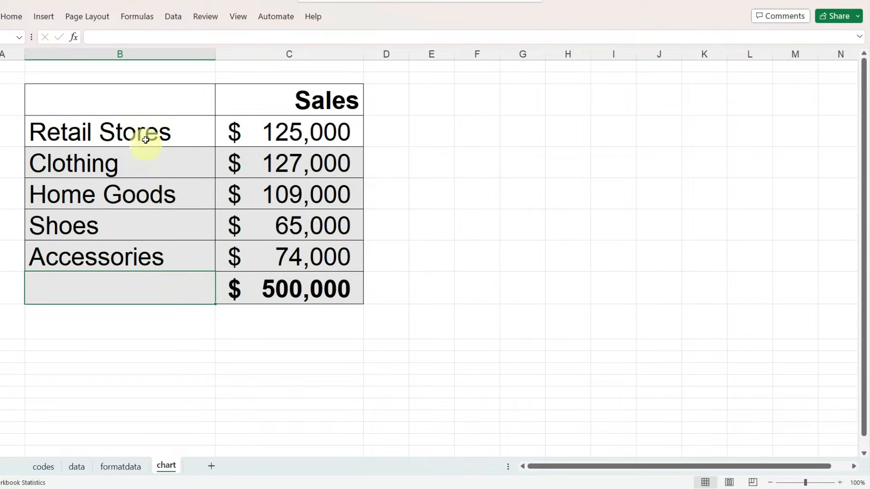
left_click_drag(145, 107, 270, 251)
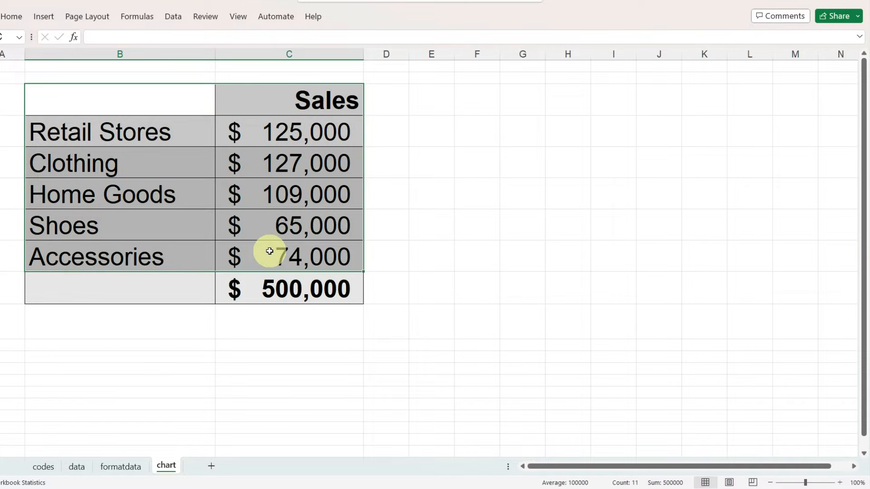
left_click(40, 18)
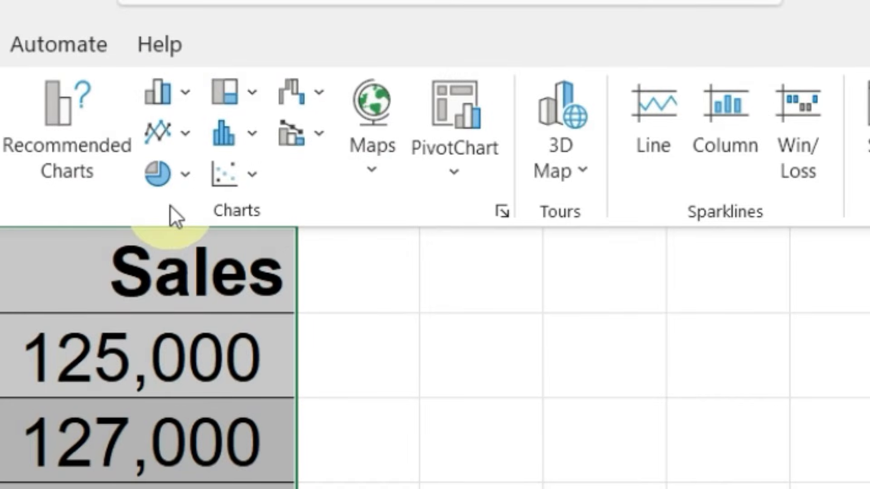
left_click(185, 174)
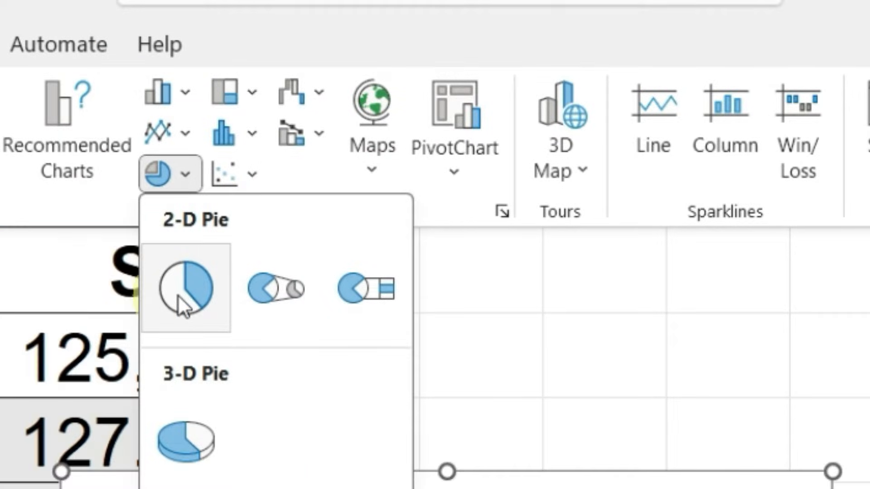
left_click(346, 285)
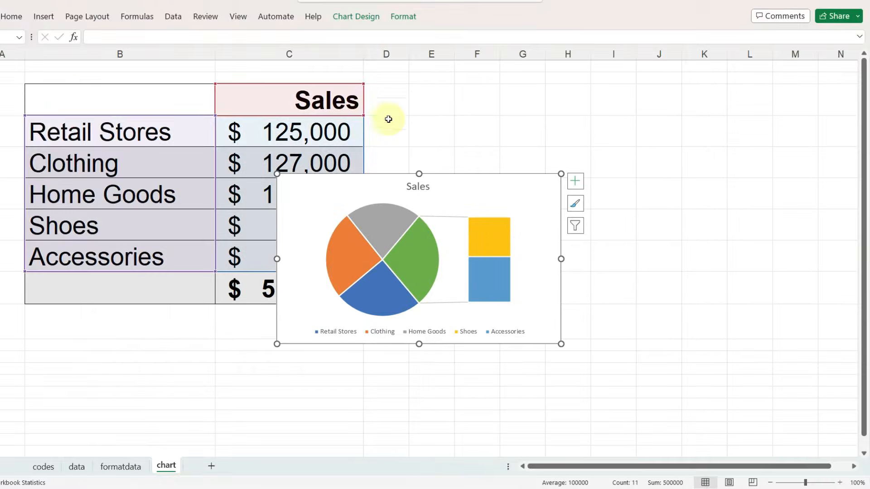
mouse_move(445, 174)
left_mouse_down()
mouse_move(501, 169)
mouse_move(576, 122)
left_mouse_up()
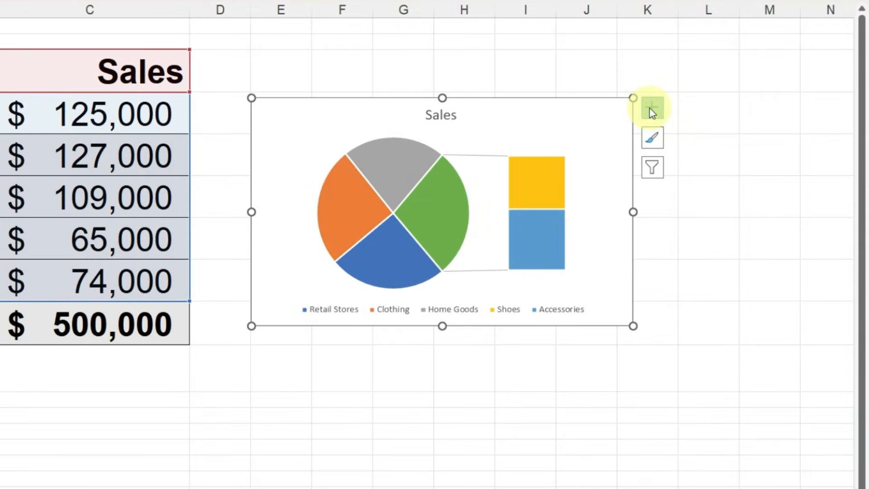
- Add data labels to the chart that show the category name along with the value
left_click(652, 109)
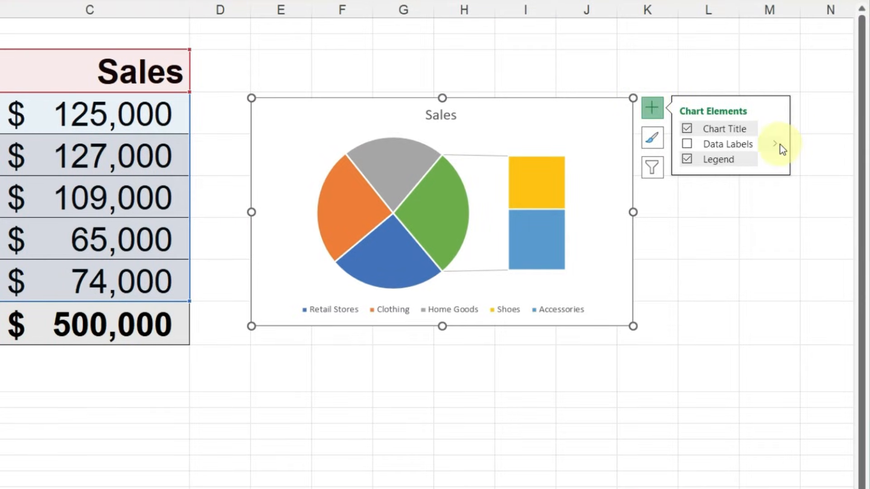
mouse_move(779, 145)
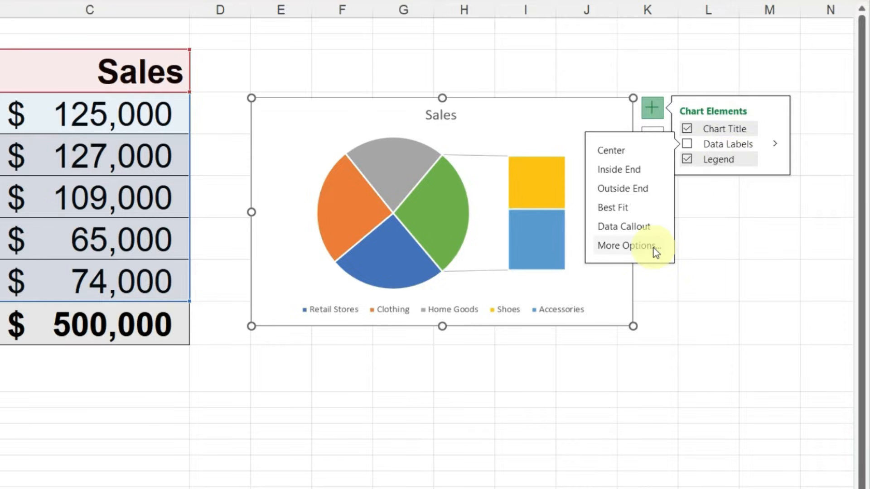
left_click(655, 248)
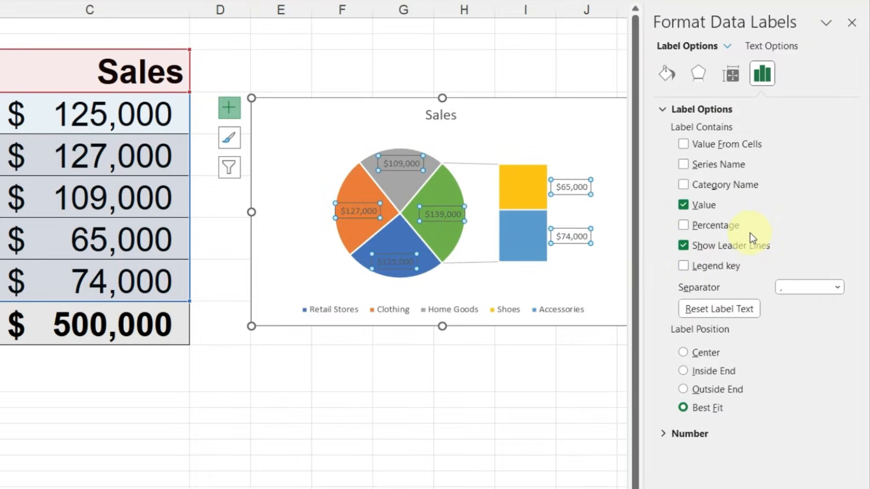
left_click(684, 184)
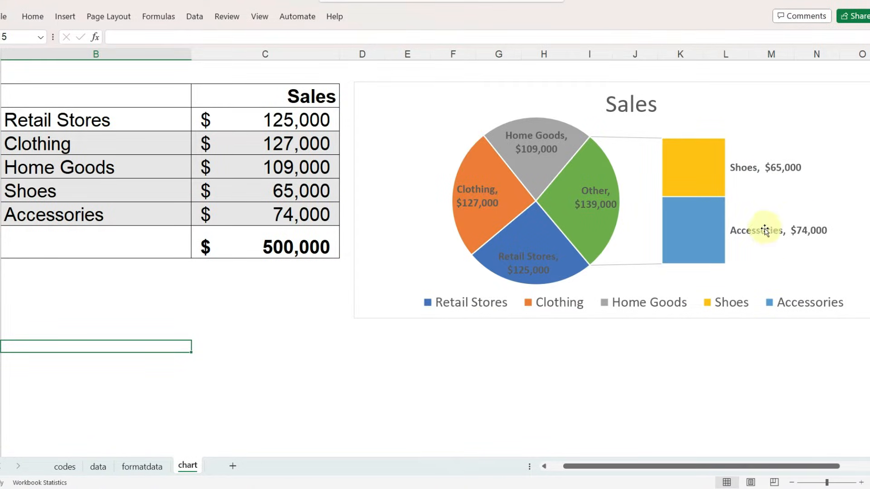
- Highlight the Shoes and Accessories rows in the table to compare them with the chart's second plot
left_click(2, 191)
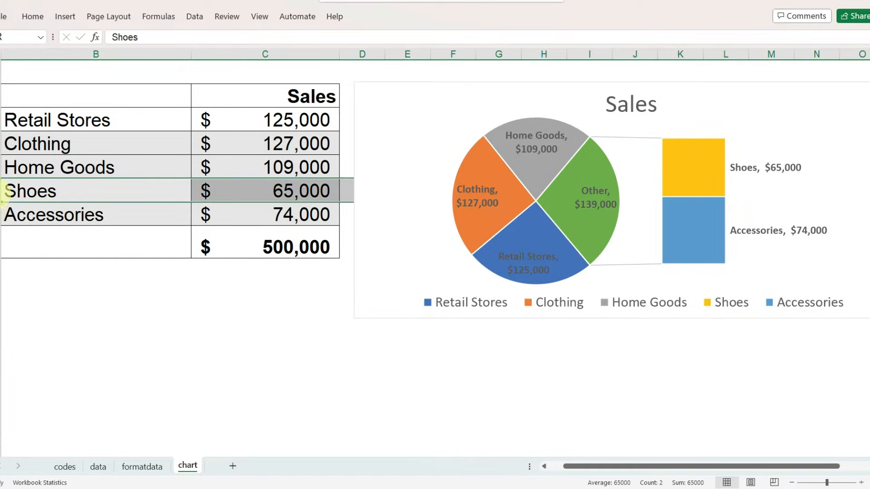
left_click_drag(3, 191, 2, 218)
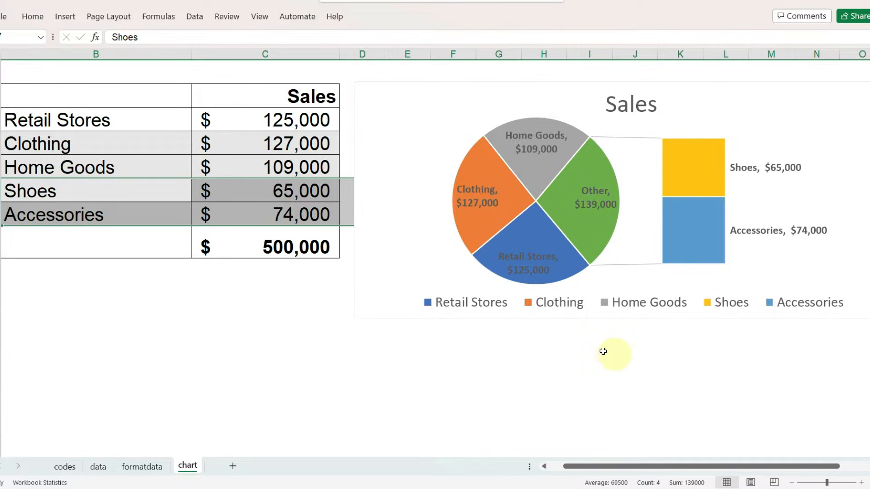
left_click(502, 372)
- Format the pie's data series so that the split by position puts 4 values in the second plot
left_click(375, 319)
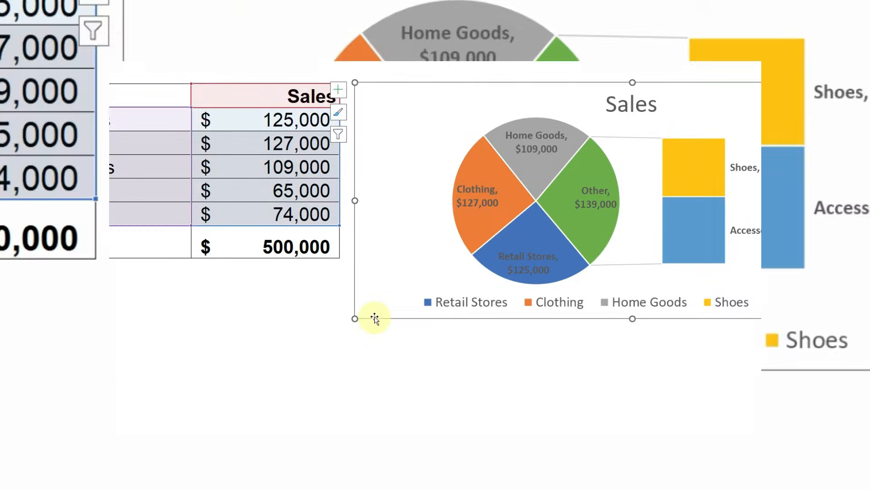
right_click(490, 179)
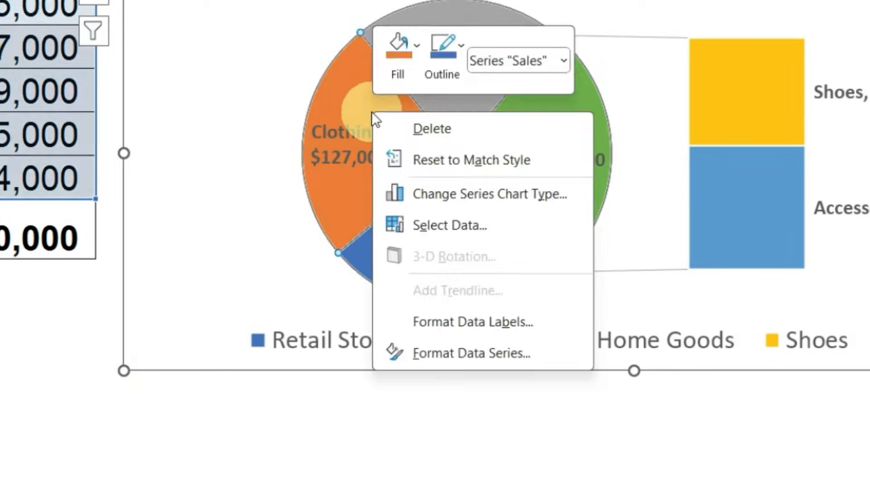
left_click(453, 355)
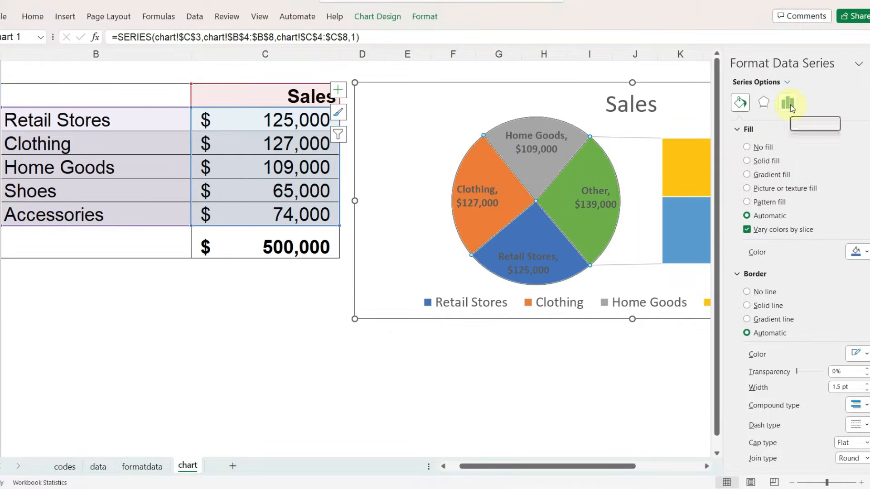
left_click(790, 104)
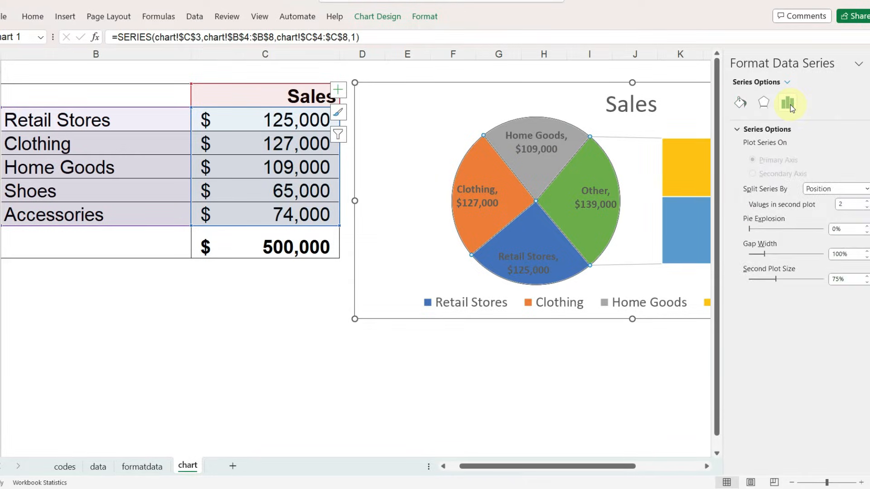
left_click_drag(607, 466, 676, 464)
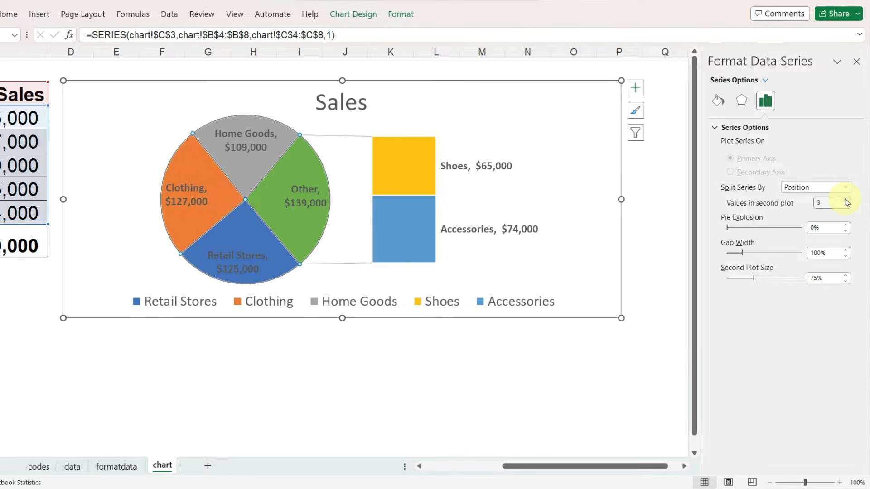
left_click(845, 201)
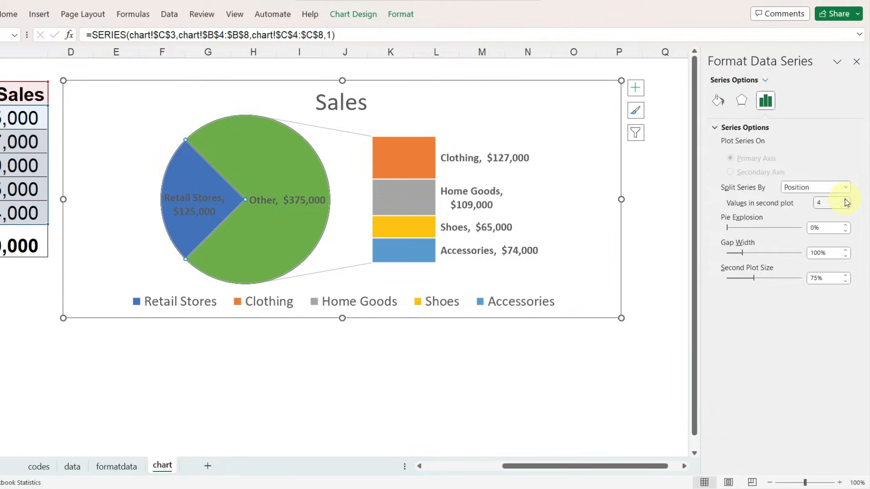
- Try a Custom series split, moving the Home Goods point to the first plot and back to the second plot
left_click(846, 187)
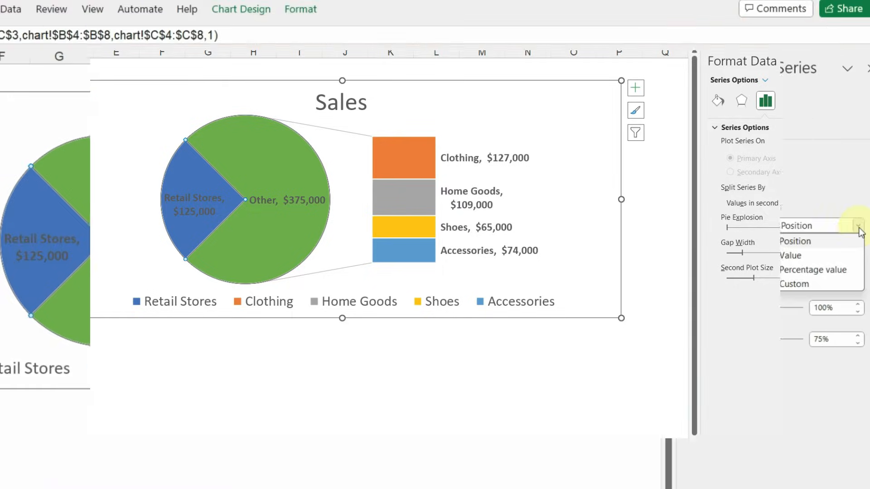
left_click(831, 234)
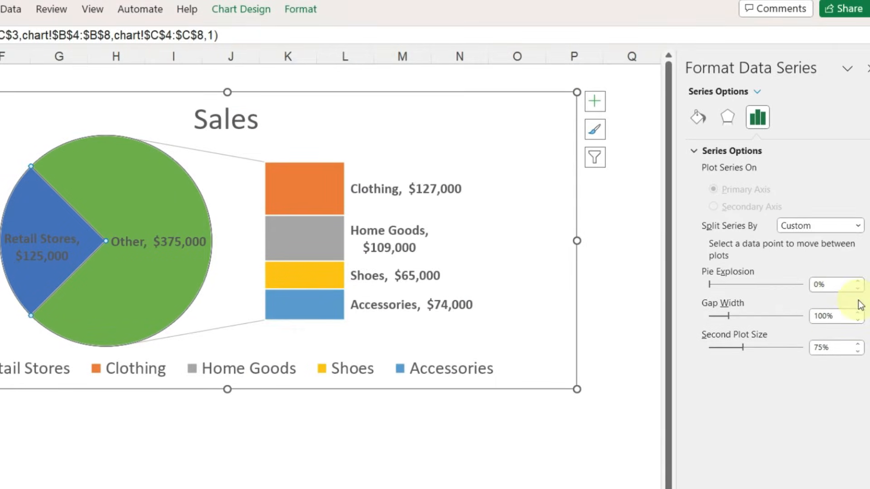
left_click(312, 244)
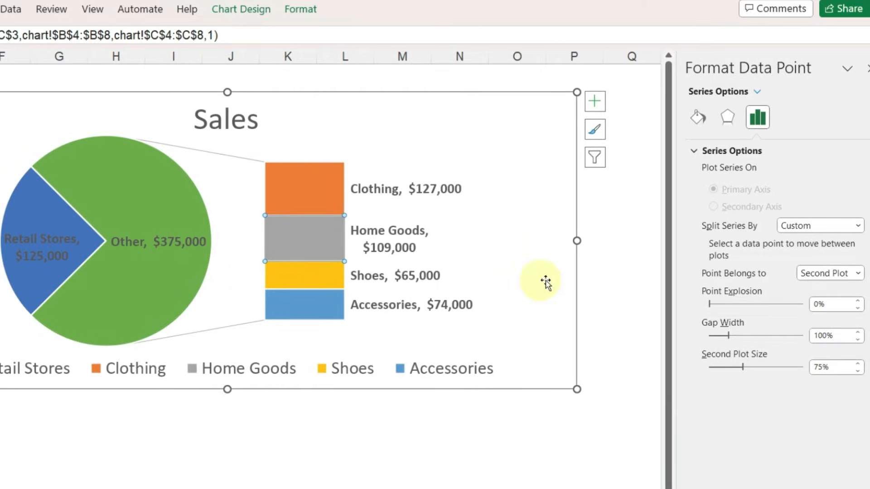
left_click(858, 274)
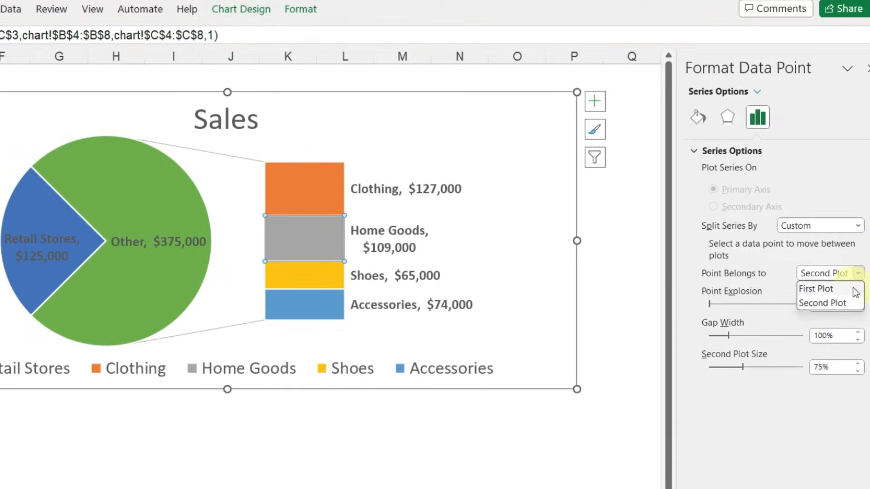
left_click(855, 288)
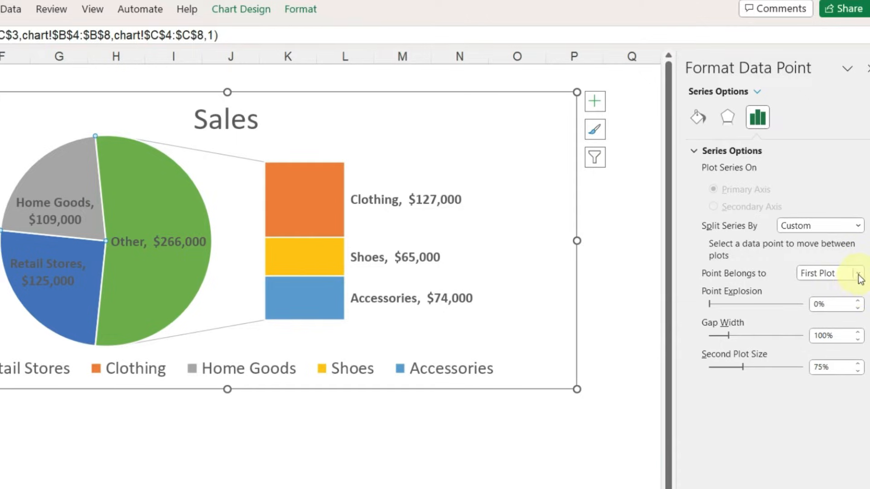
left_click(858, 273)
left_click(855, 304)
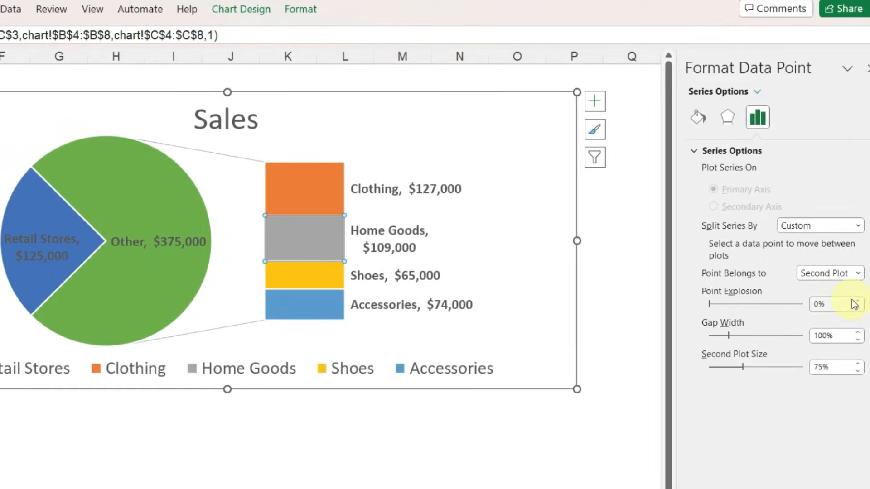
- Try splitting the series by Value with values less than 120000, and return the split to Position
left_click(858, 225)
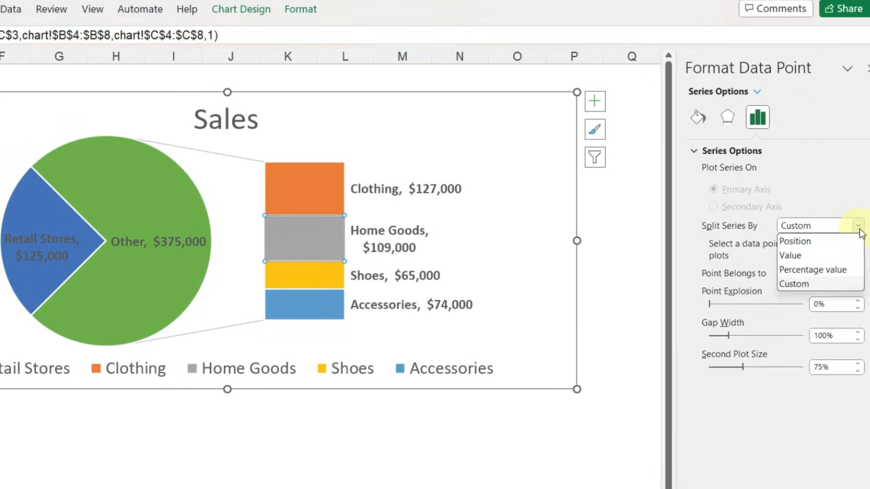
left_click(845, 253)
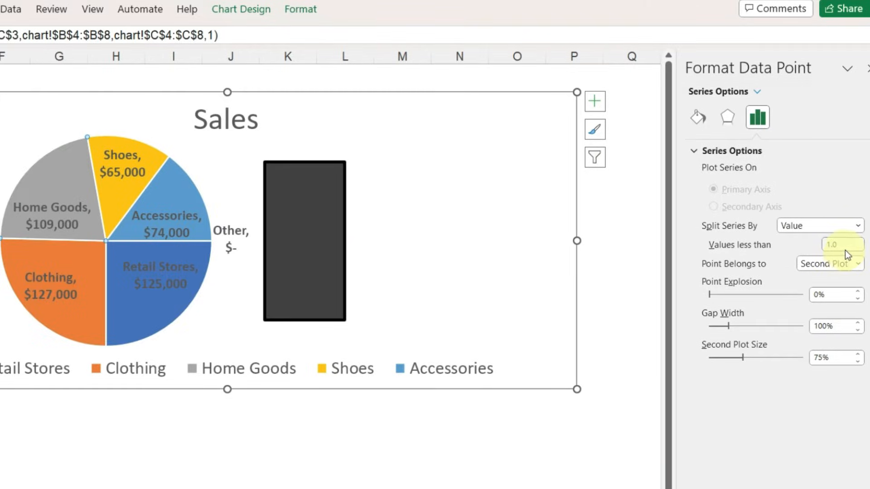
left_click(848, 246)
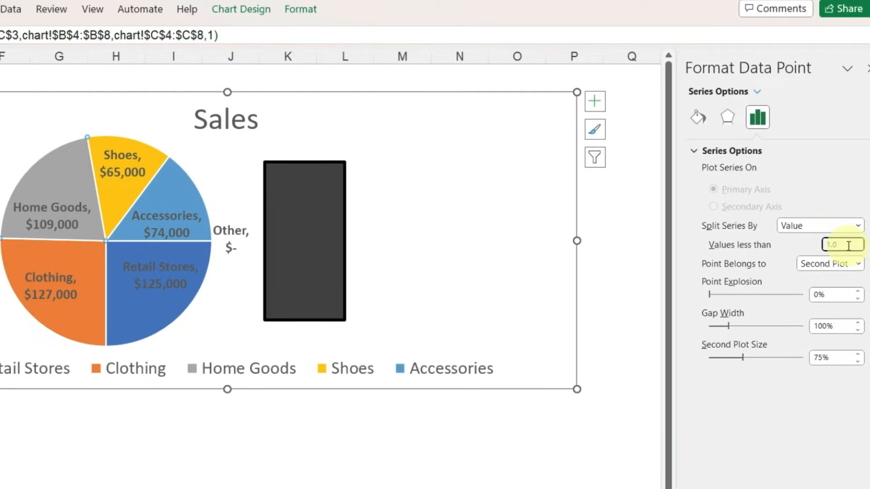
type("1200")
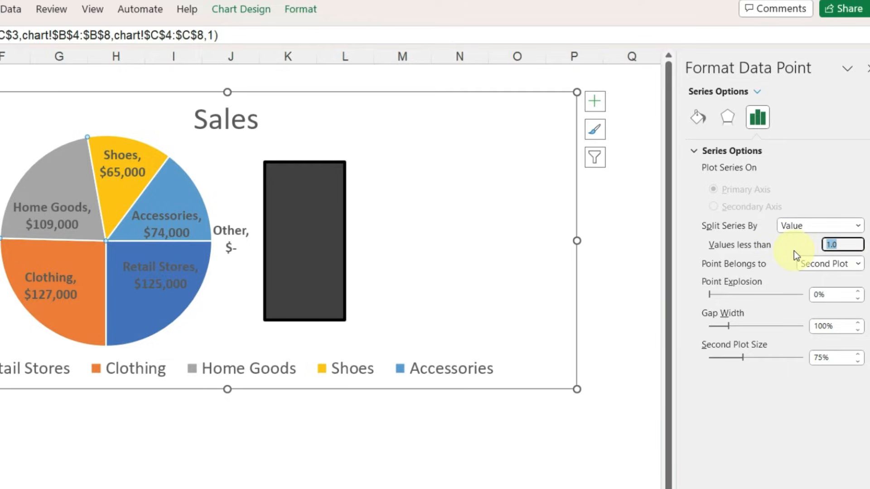
type("00")
key("Return")
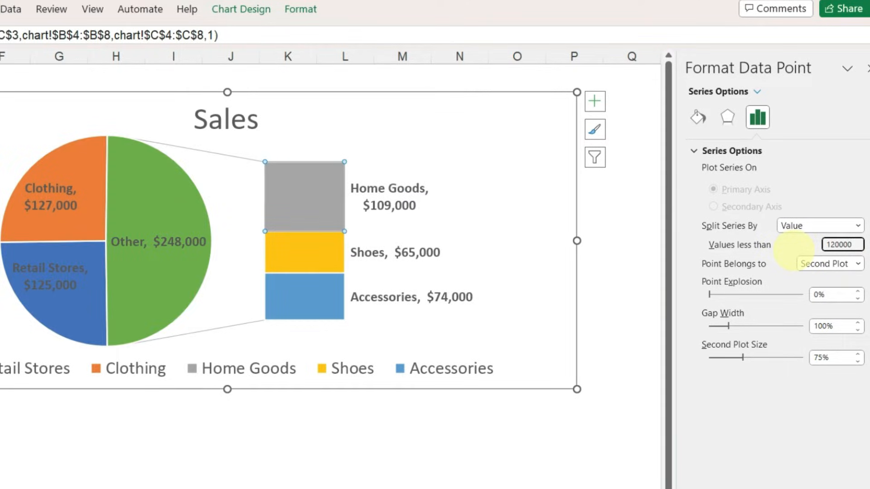
left_click(858, 226)
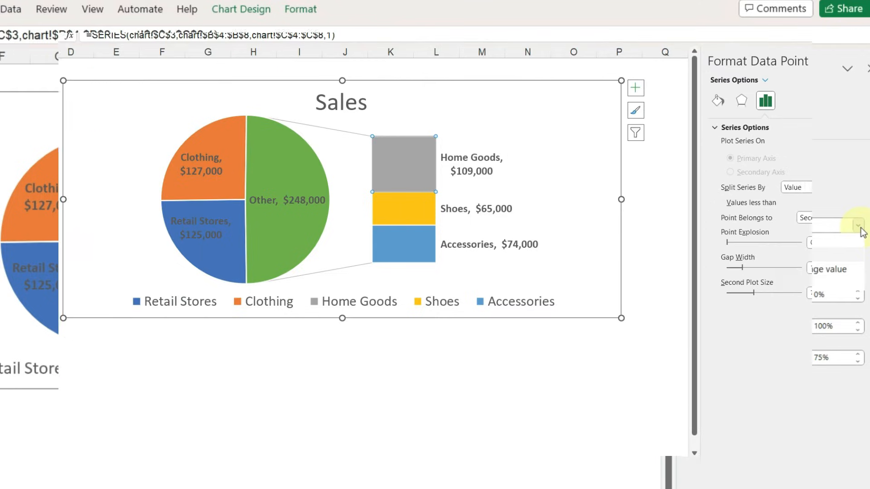
left_click(852, 241)
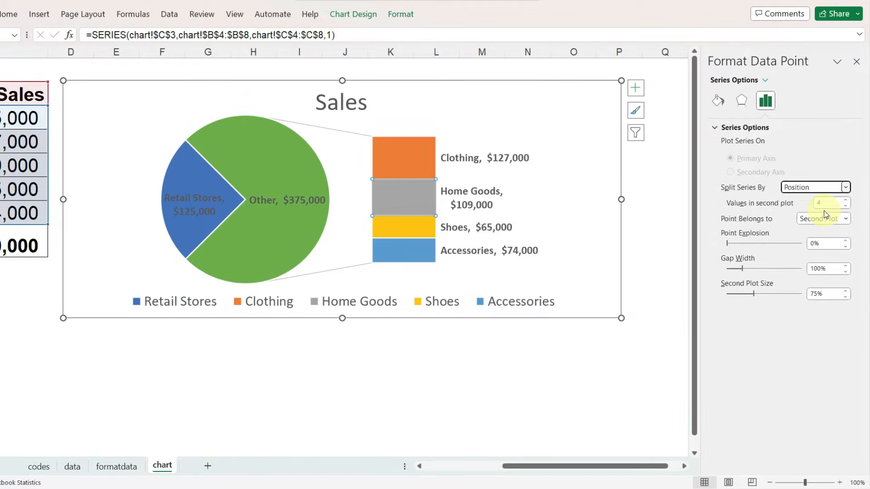
- Insert a blank row above the Clothing row in the sales table
left_click(391, 334)
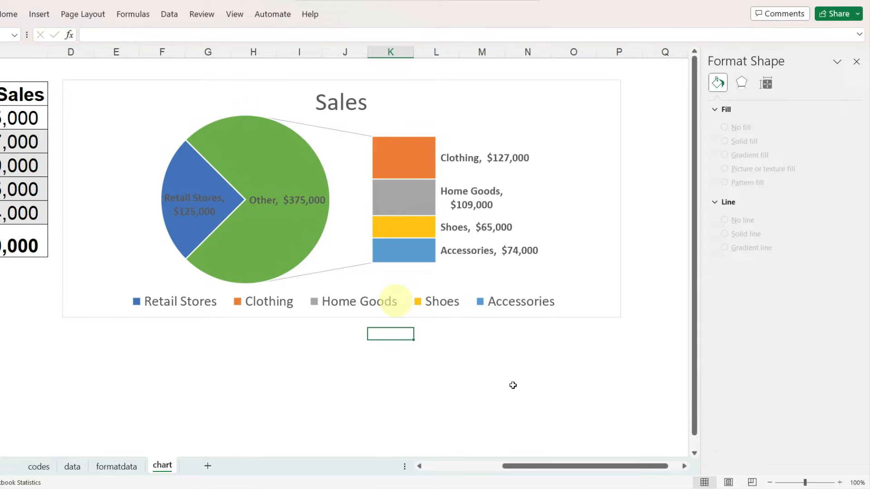
left_click_drag(592, 466, 511, 466)
left_click(150, 140)
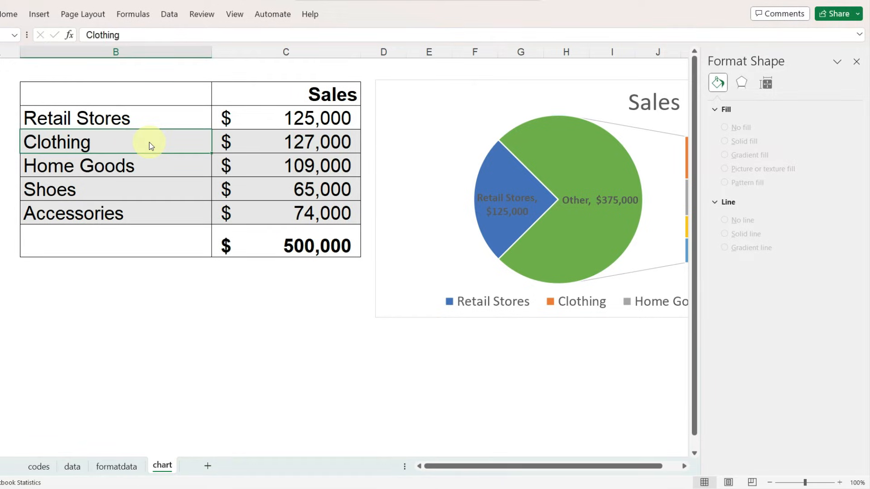
key("ctrl+shift+plus")
key("alt+r")
key("Return")
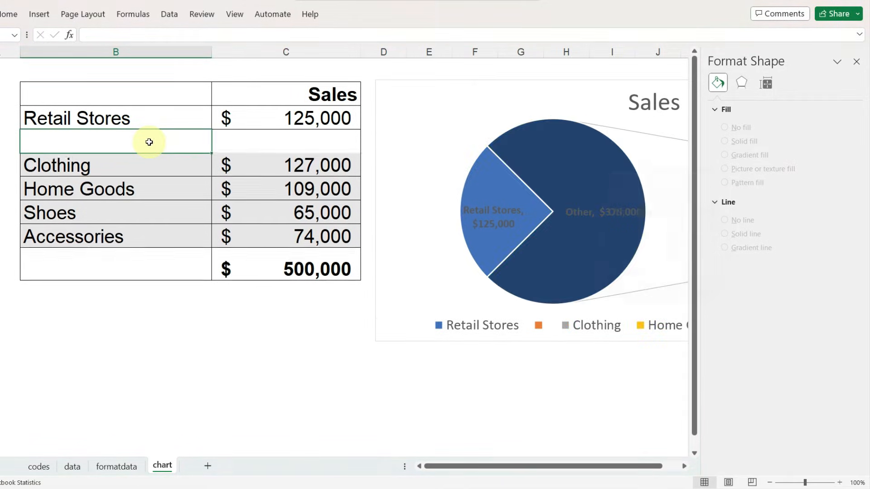
- Label the blank row below Retail Stores as "Outlet Stores" in the category column
type("Outl")
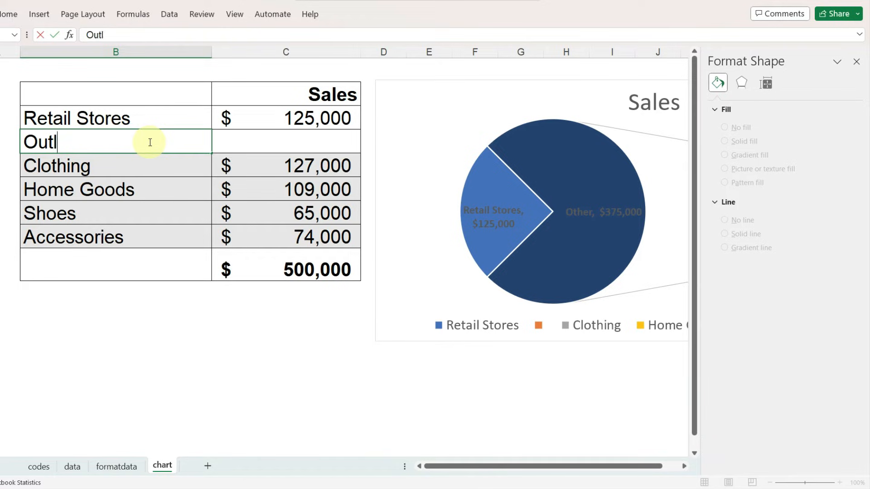
type("et Stores")
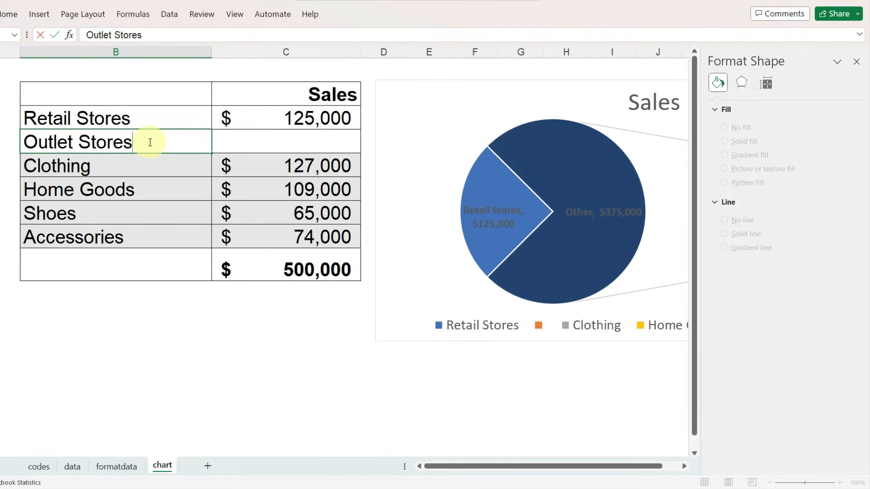
key("Return")
- Highlight the category names from Retail Stores to Accessories and compare them with the chart's legend
left_click_drag(68, 116, 64, 231)
left_click(684, 466)
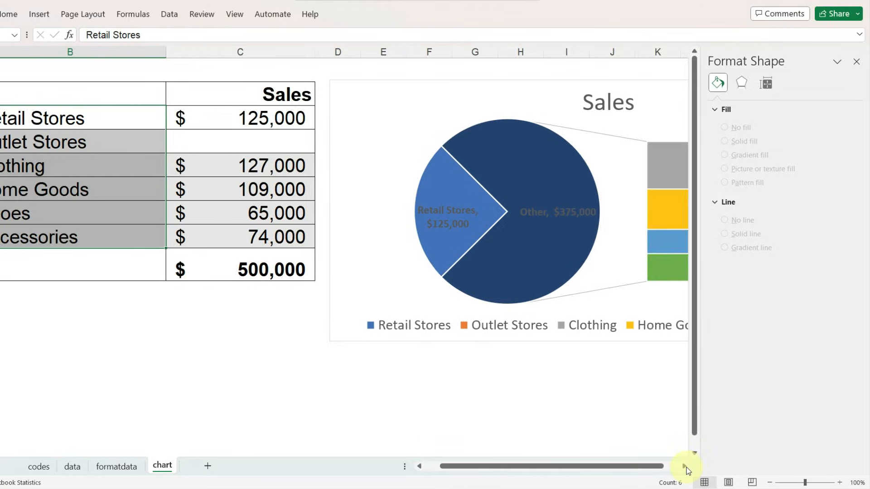
left_click(685, 467)
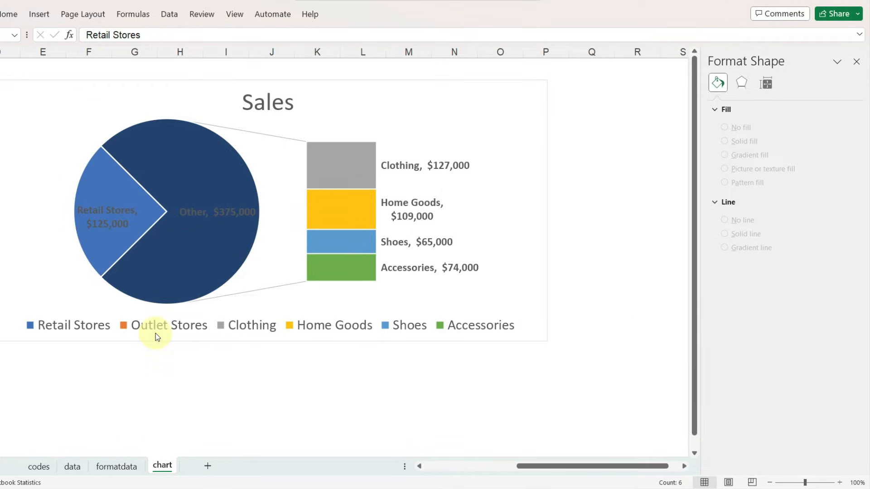
- Fill the Outlet Stores legend entry with the recently used dark blue to match the large pie slice
left_click(191, 259)
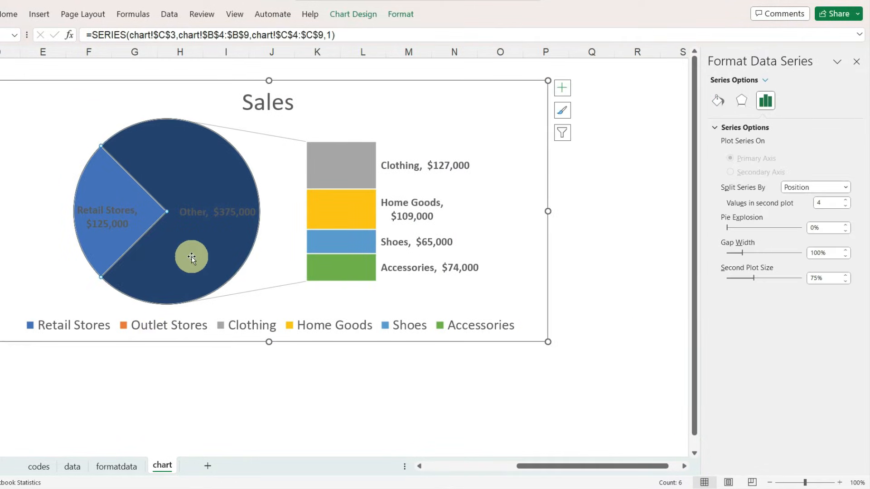
left_click(126, 328)
left_click(124, 328)
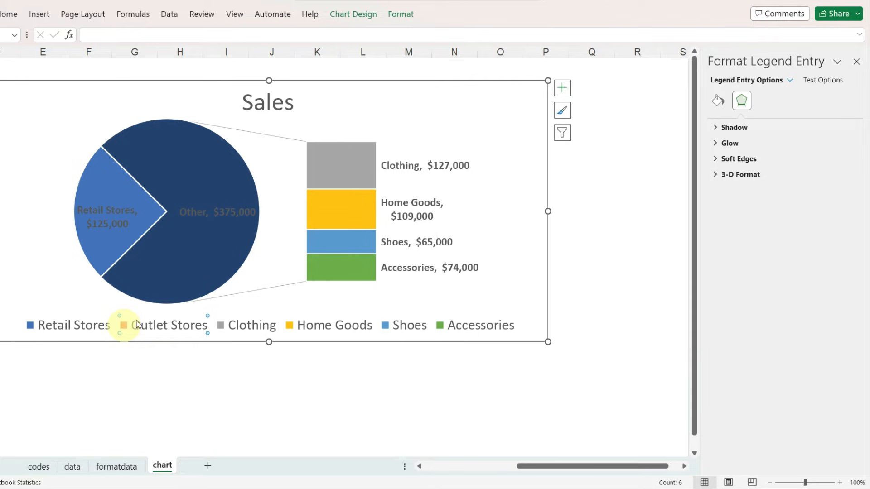
left_click(718, 101)
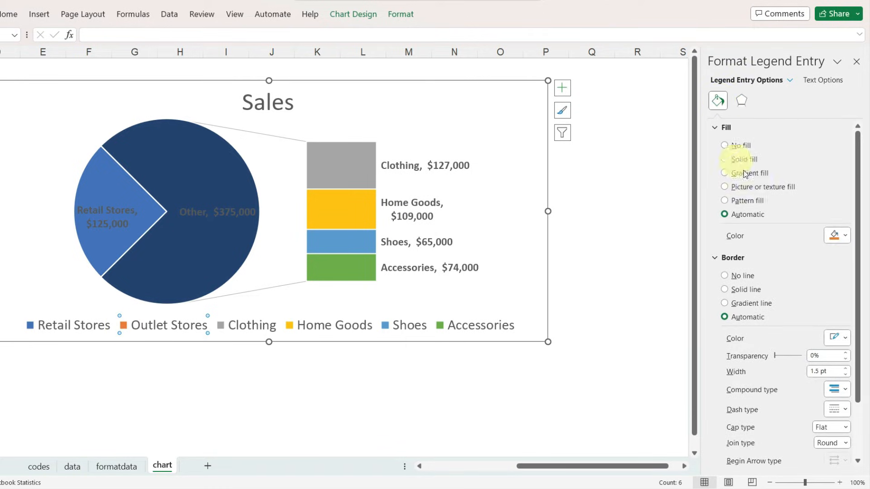
left_click(845, 235)
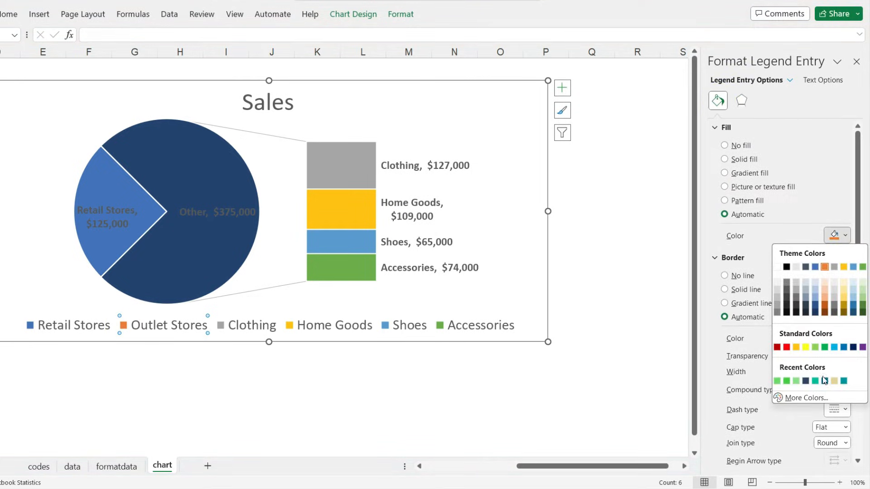
left_click(807, 382)
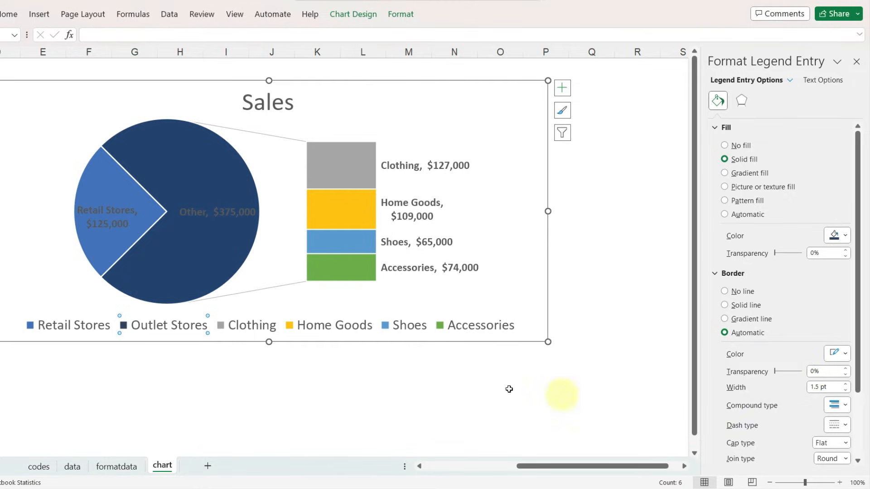
- Set the font color of the "Other" data label on the dark blue slice to white
left_click(205, 214)
left_click(204, 214)
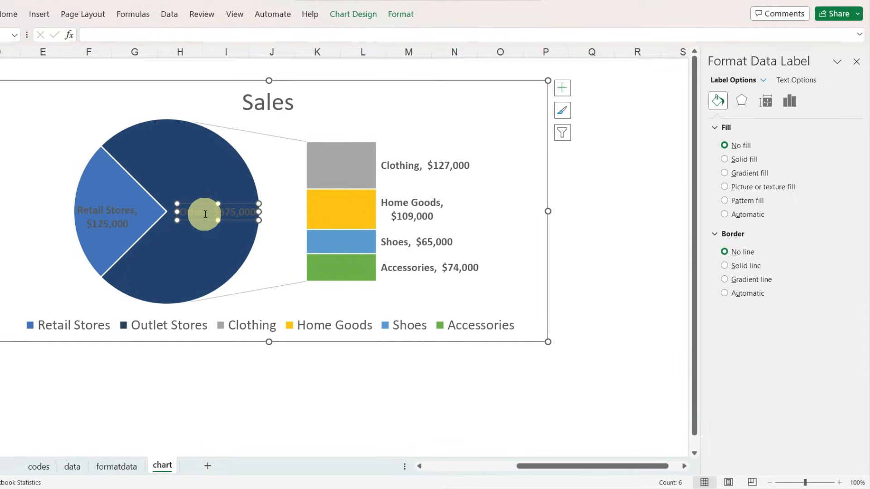
left_click(217, 243)
left_click(218, 210)
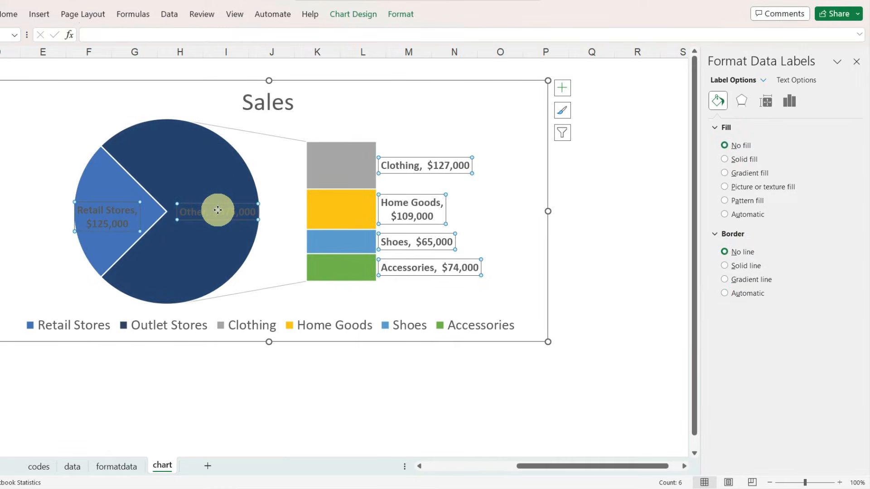
left_click(218, 210)
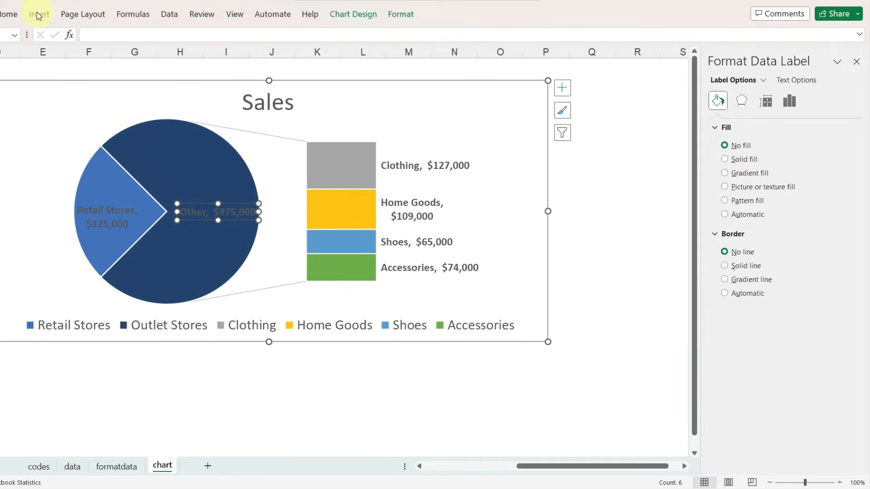
left_click(10, 19)
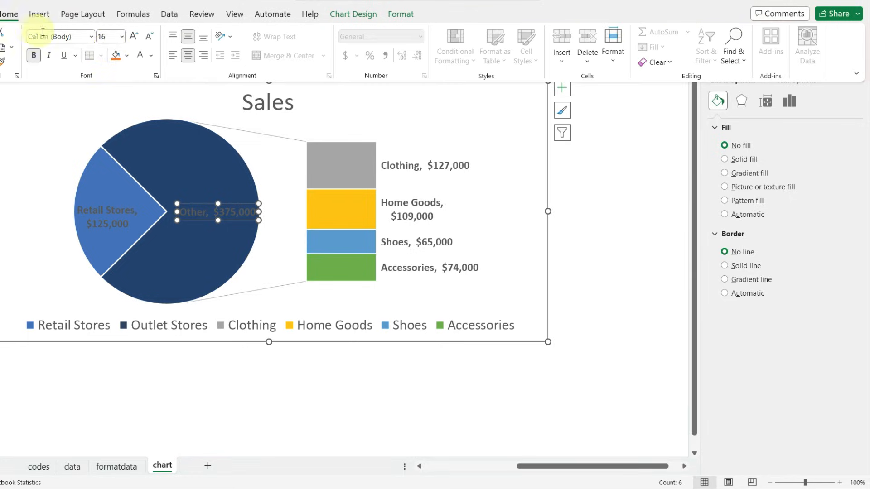
left_click(151, 59)
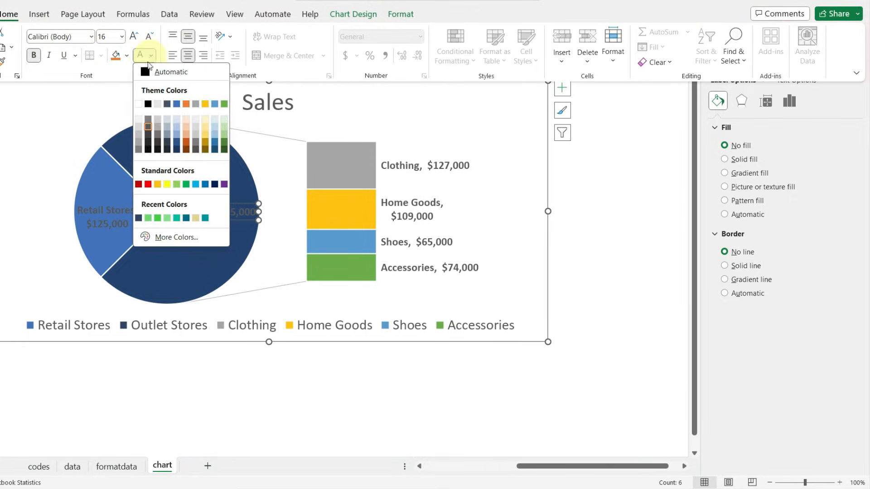
left_click(141, 105)
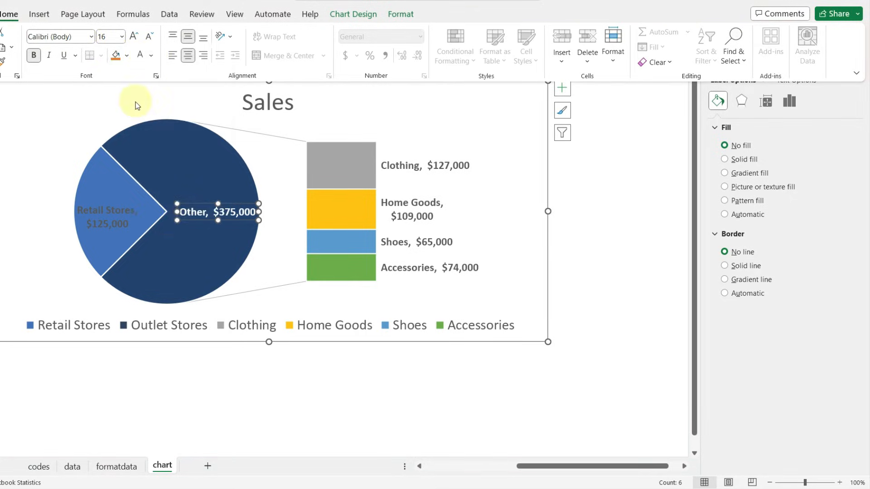
- Replace the word "Other" in the dark blue slice's data label with "Outlet Stores"
double_click(197, 211)
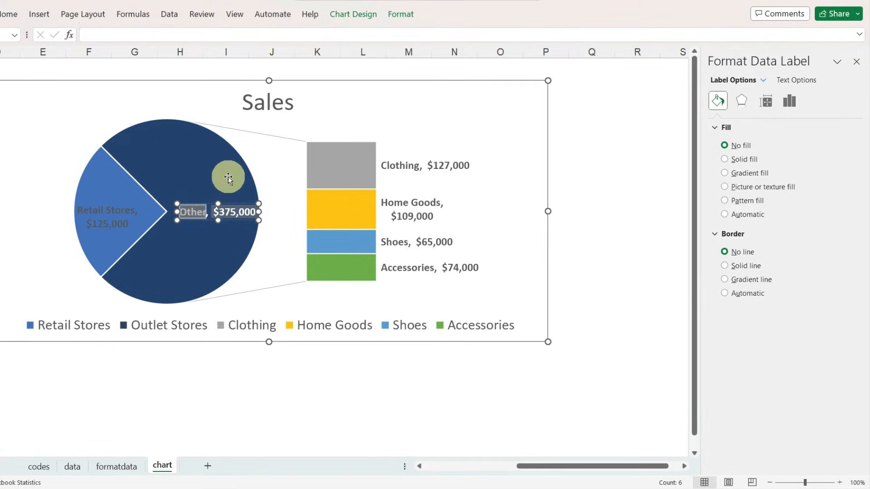
type("Outlet Stores")
left_click(276, 184)
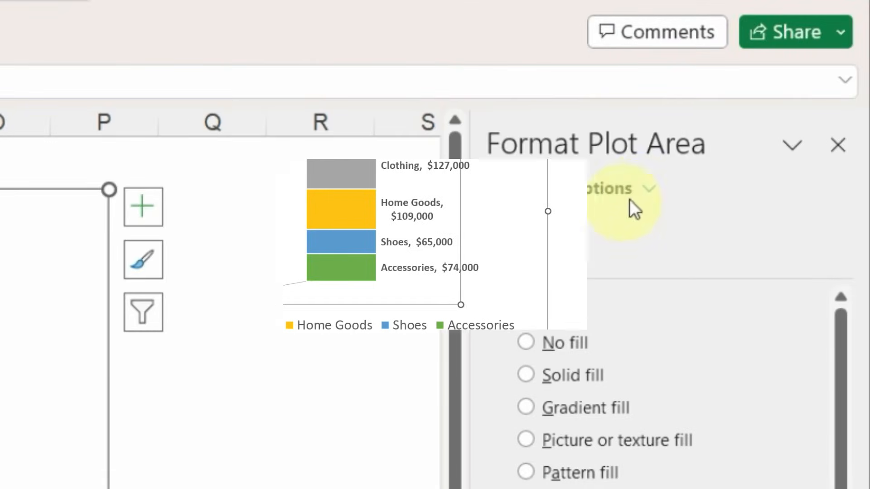
- Color the series lines connecting the pie to the bar with the recently used dark blue
left_click(649, 188)
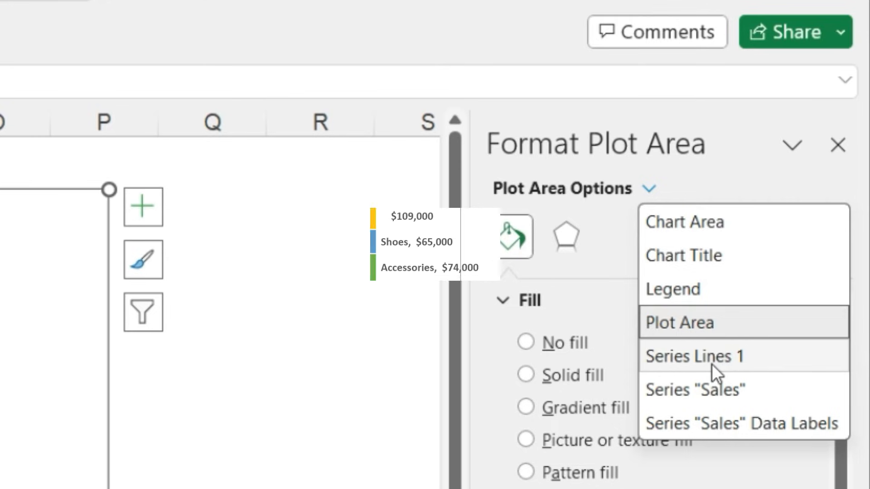
left_click(711, 358)
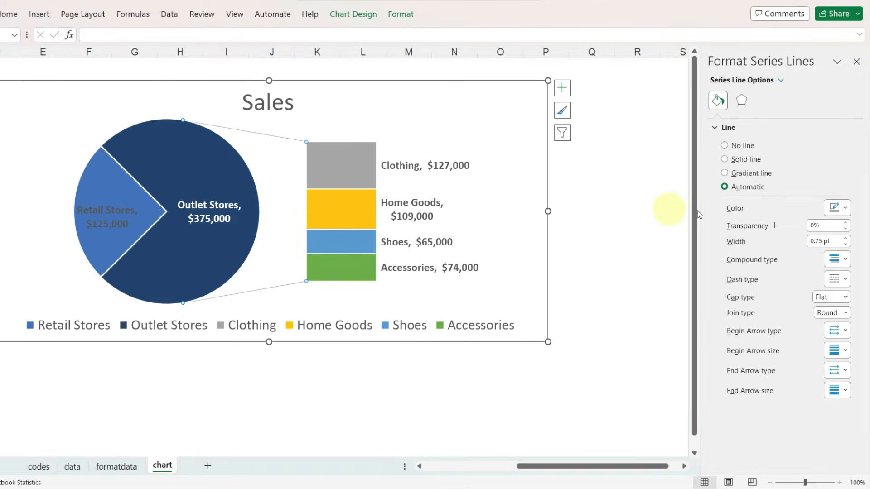
left_click(847, 210)
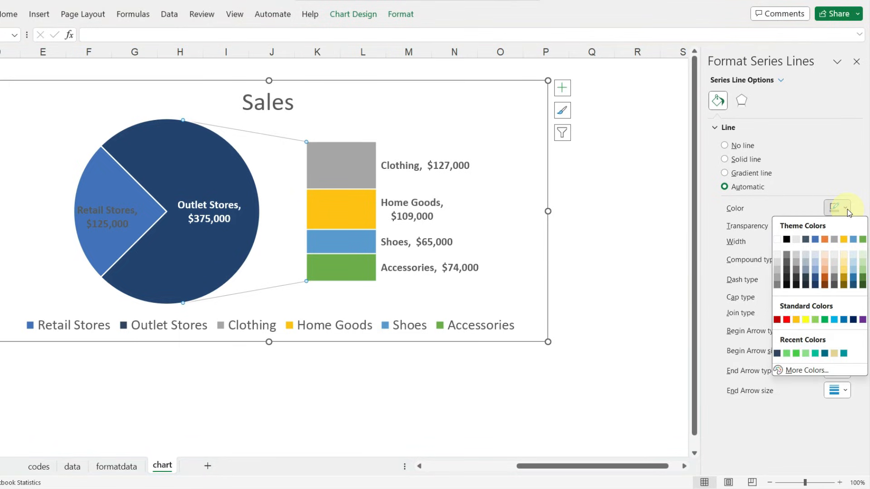
left_click(778, 354)
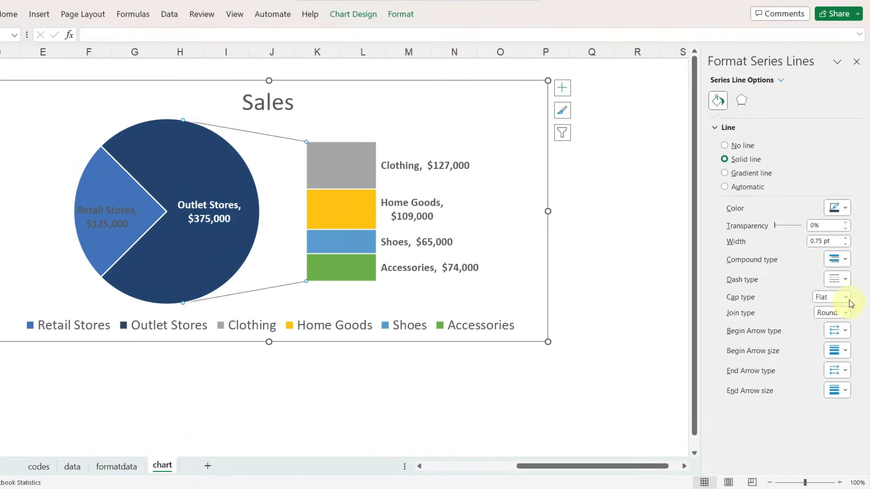
- Set the series lines' width to 2 pt and give them a dashed line style
left_click(846, 238)
left_click(846, 238)
left_click(846, 239)
left_click(846, 239)
left_click(847, 238)
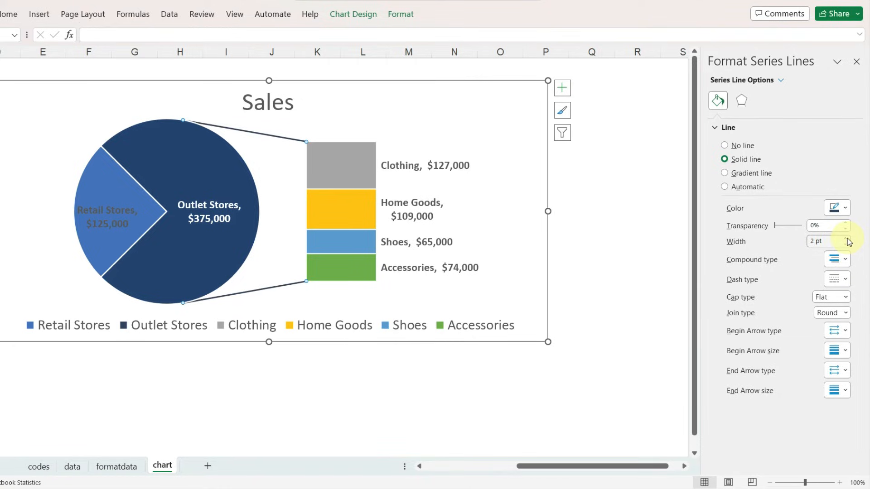
left_click(846, 280)
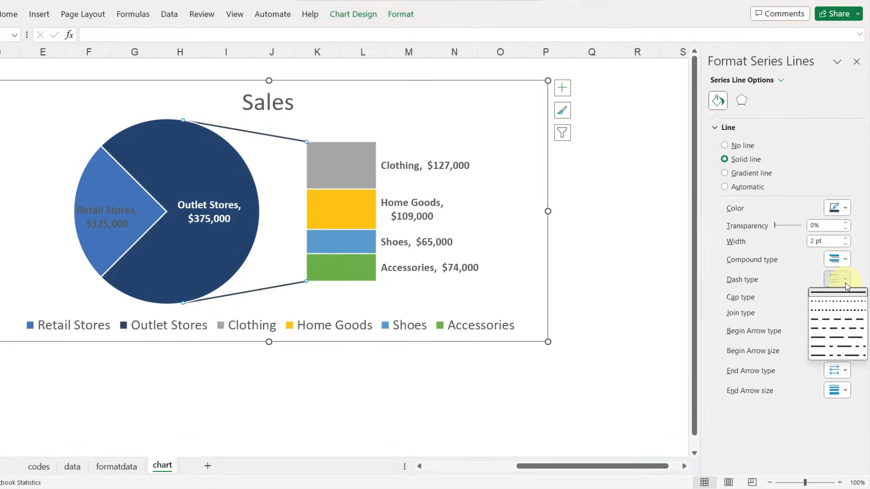
left_click(838, 311)
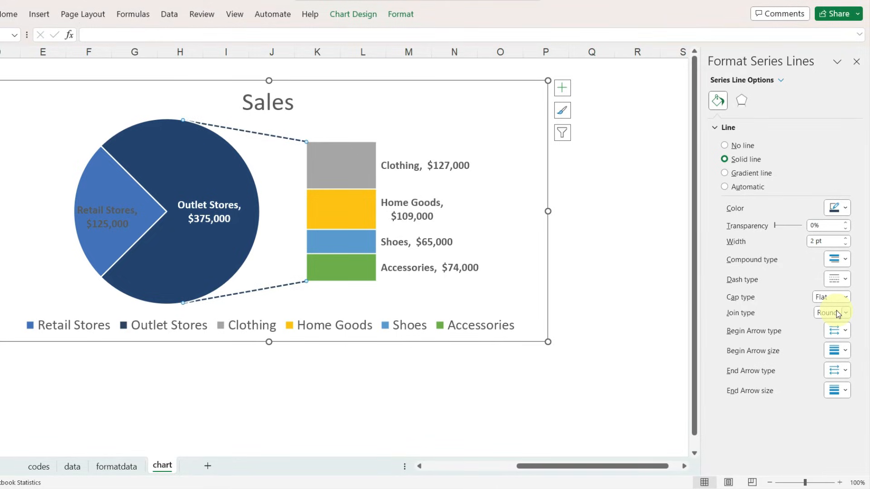
- Format the Sales series data labels to show the percentage instead of the value
left_click(777, 84)
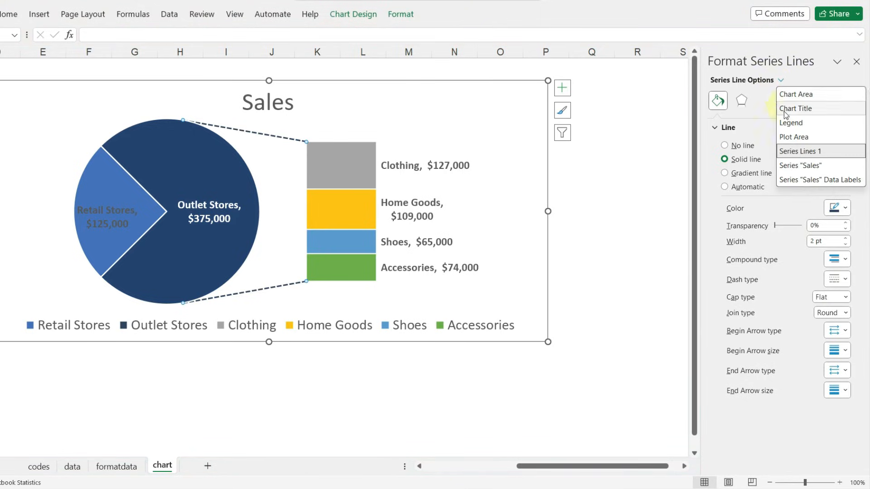
left_click(796, 185)
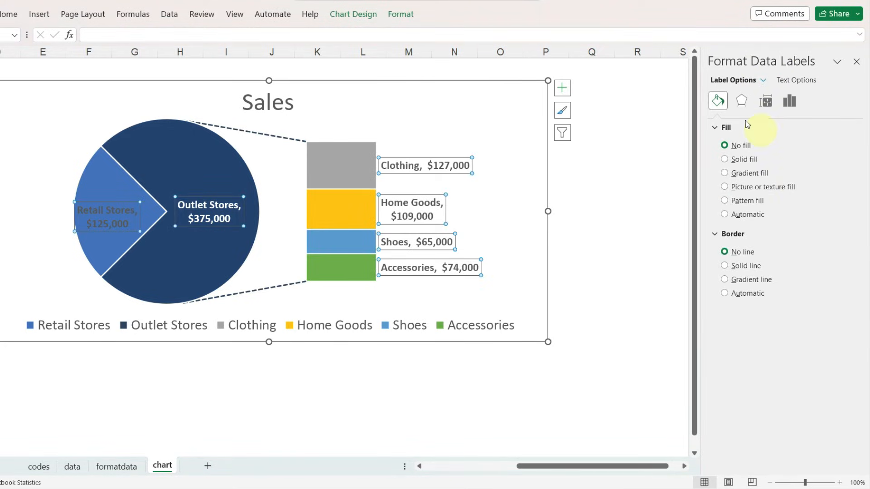
left_click(789, 104)
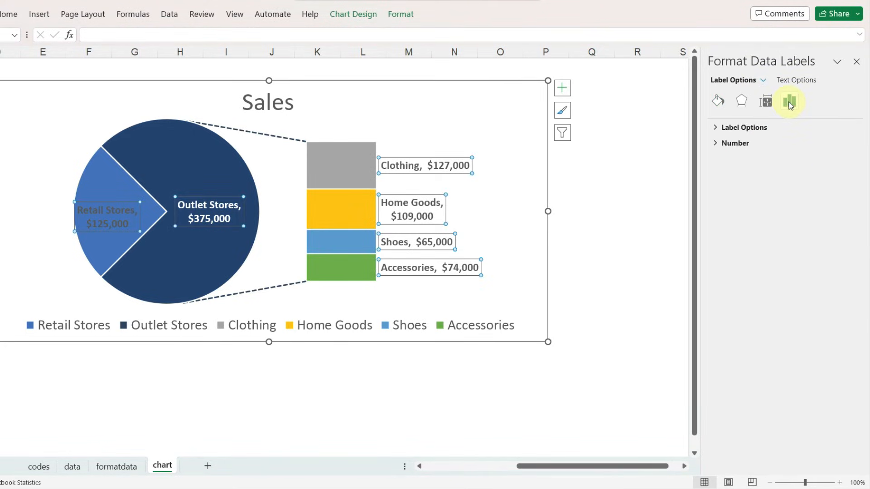
left_click(716, 129)
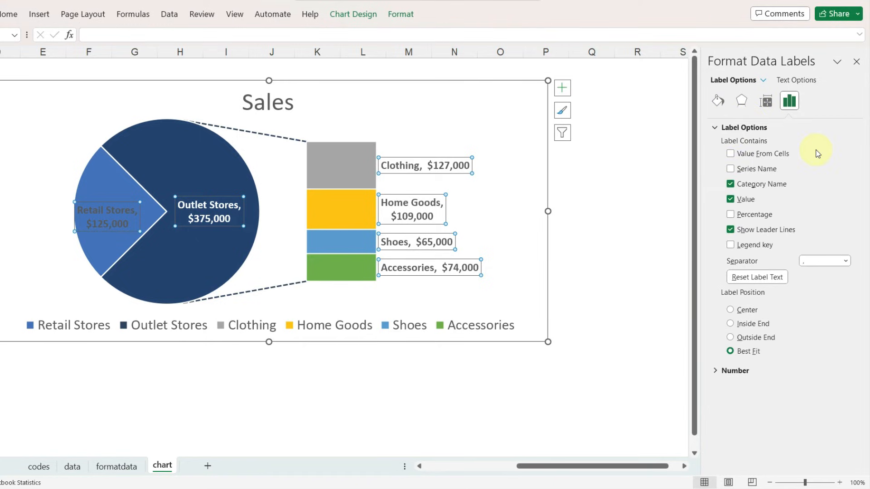
left_click(731, 215)
left_click(731, 200)
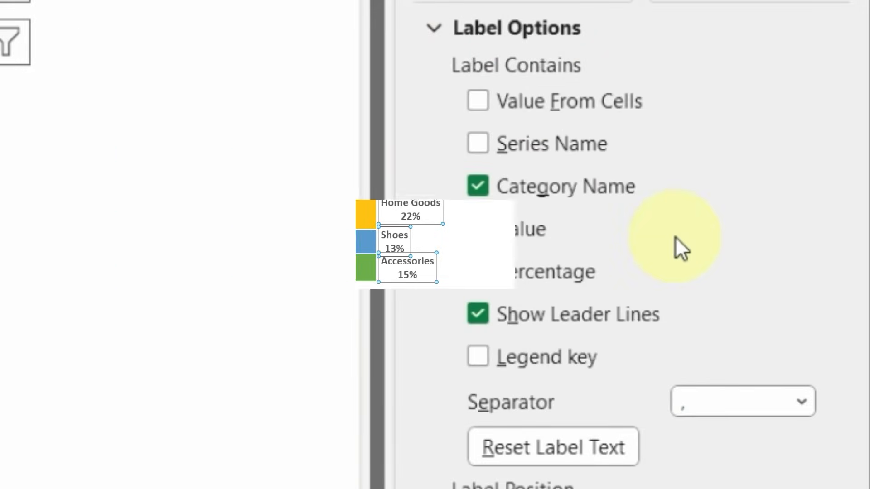
- Replace the data labels' comma separator with a colon and select the whole chart
double_click(707, 401)
key("BackSpace")
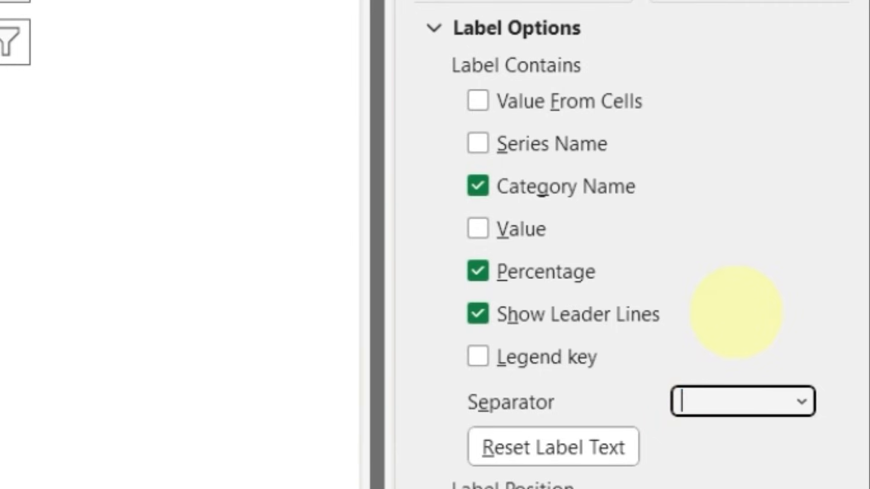
type(":")
key("Return")
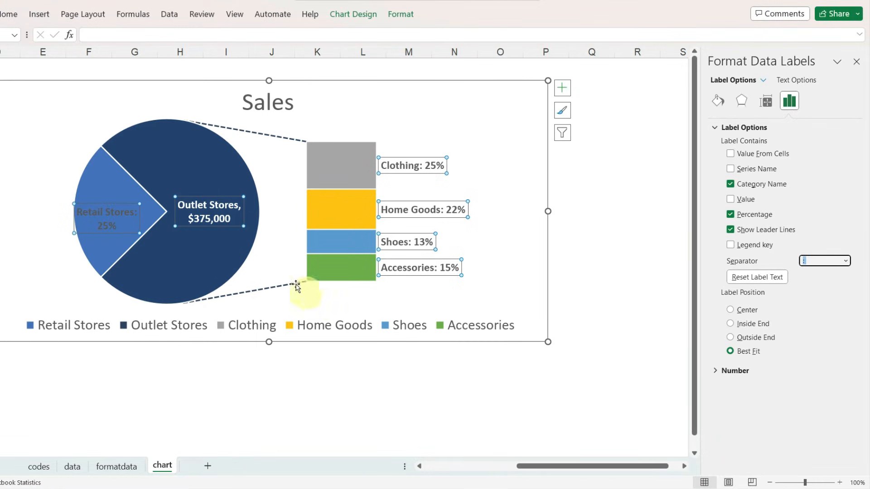
scroll(298, 287, "left", 2)
left_click(551, 293)
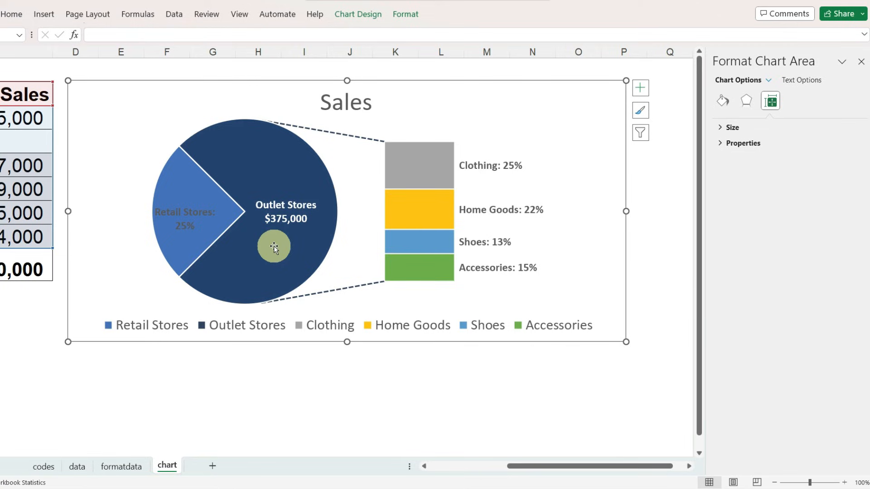
- Reset the text of the Outlet Stores data label on the large pie slice so it follows the percentage label settings
left_click(288, 213)
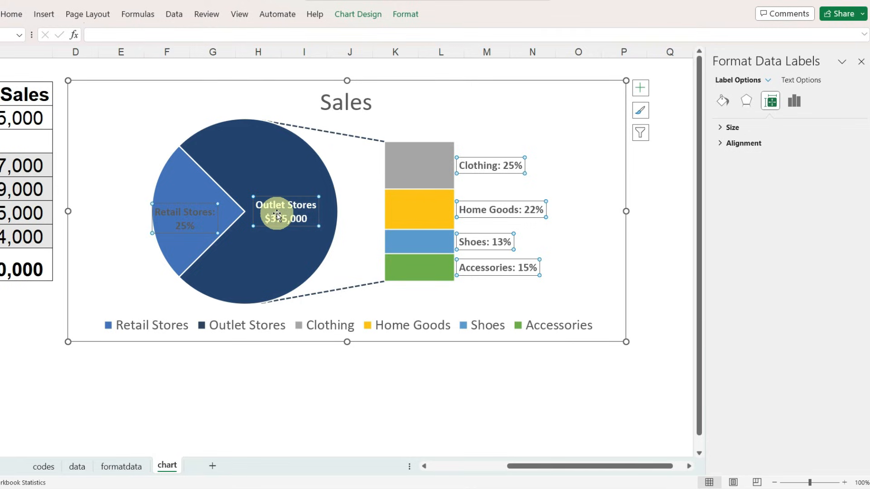
left_click(277, 213)
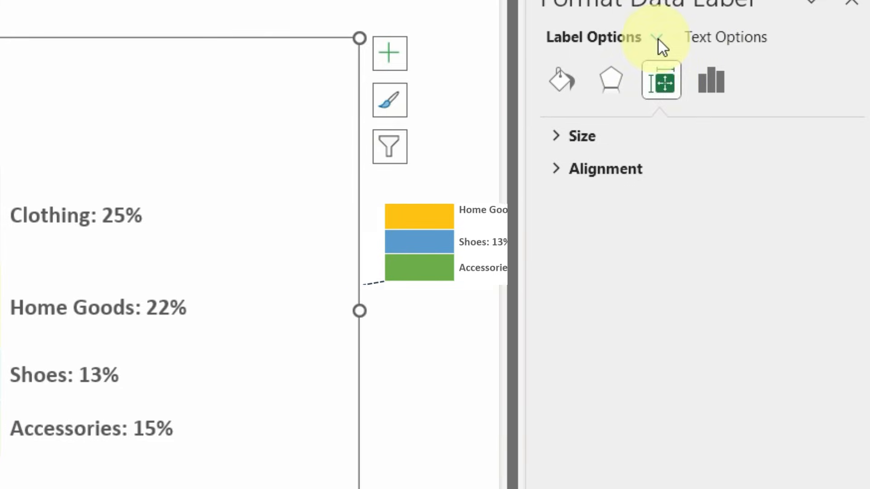
left_click(712, 80)
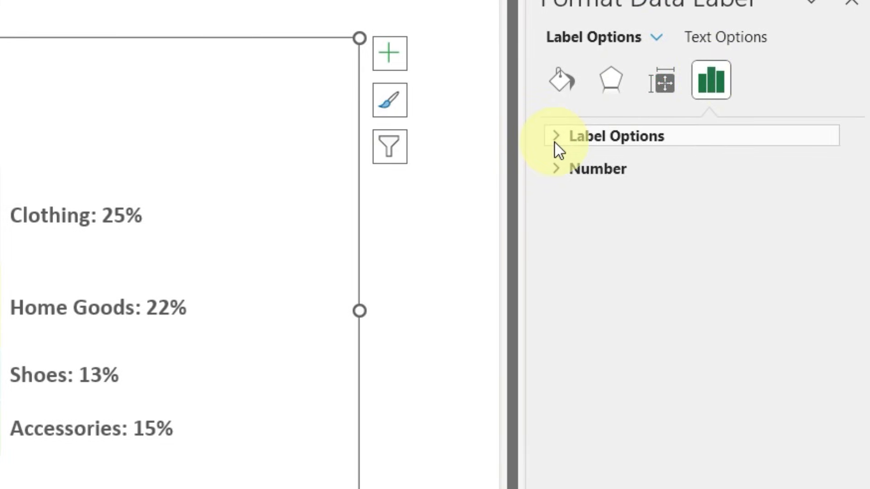
left_click(556, 143)
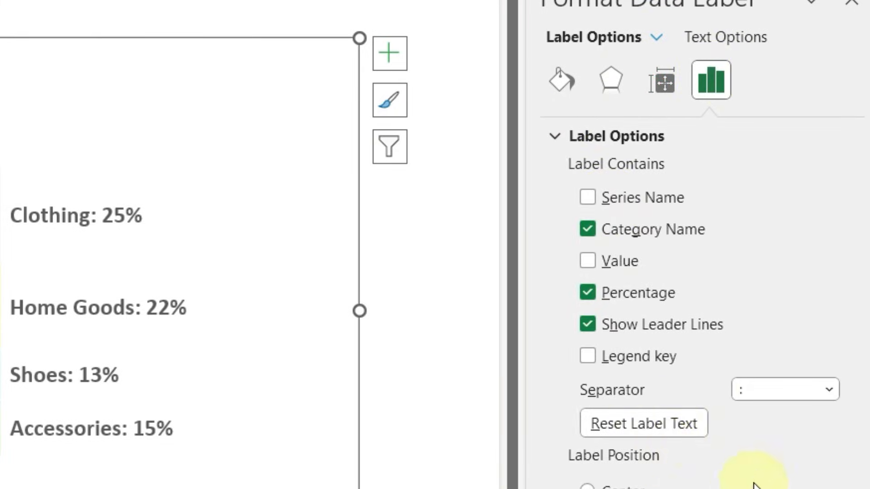
left_click(665, 428)
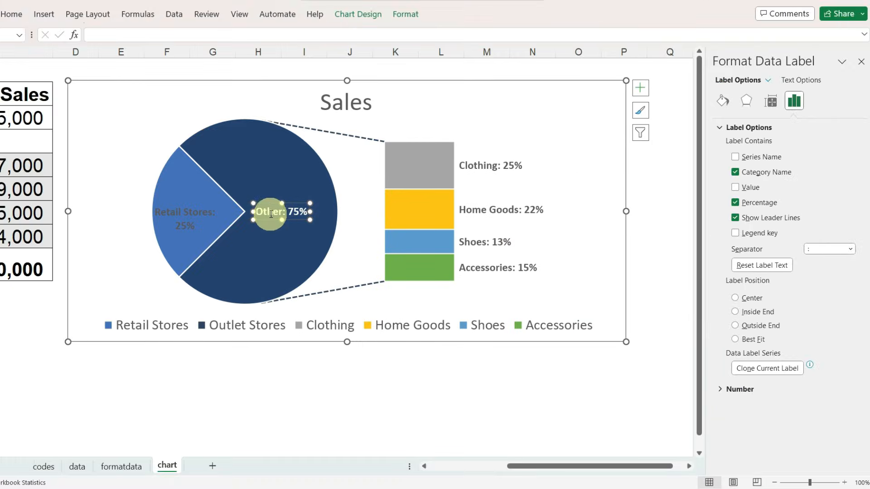
- Replace the word "Other" in the large pie slice's data label with "Outlet Stores", keeping the percentage
double_click(271, 213)
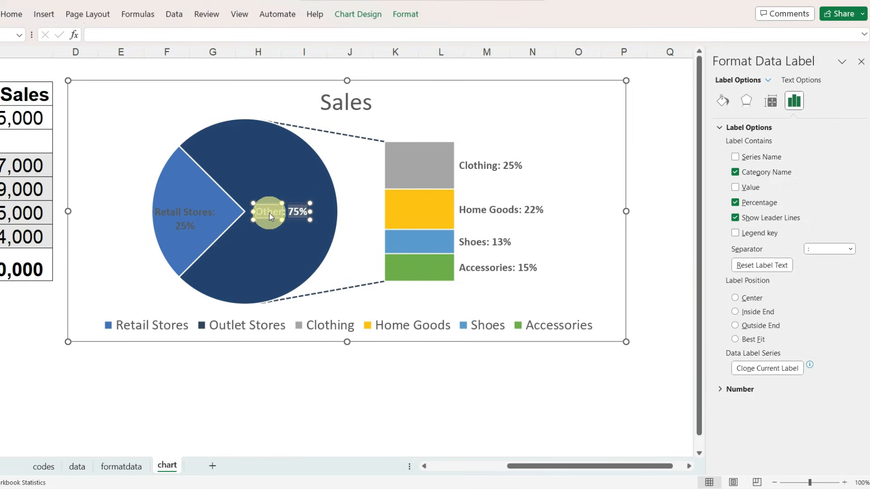
type("Outlet")
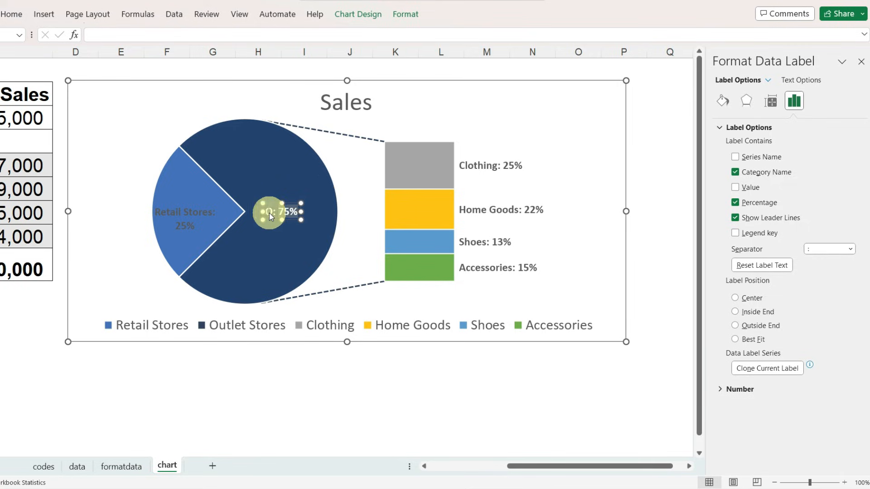
type(" Stores")
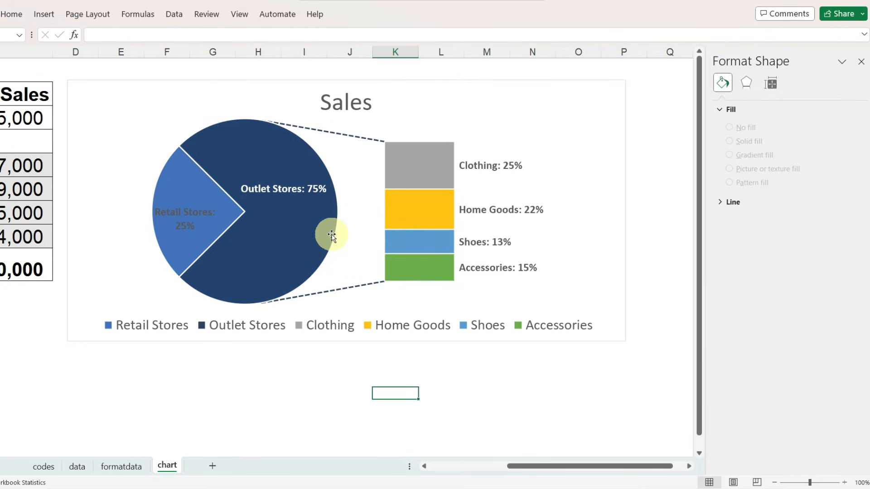
- Fill the Home Goods segment of the bar with a recently used teal color
left_click(428, 216)
left_click(426, 215)
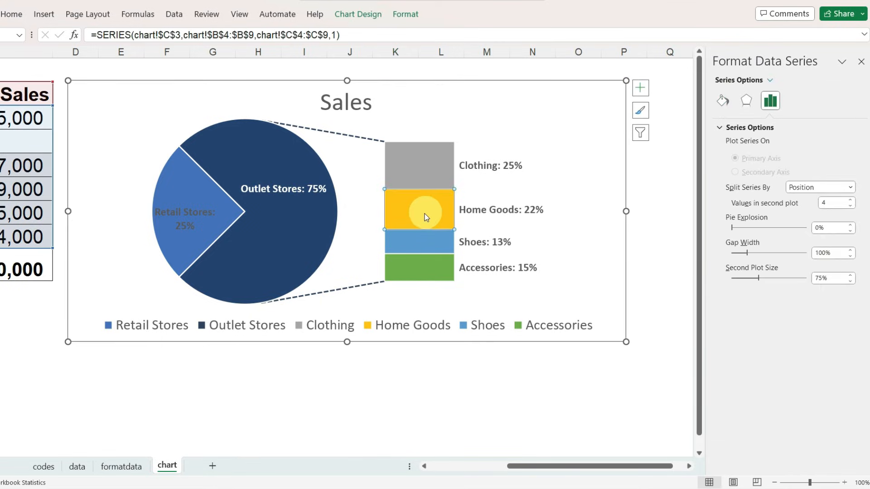
left_click(722, 100)
left_click(854, 251)
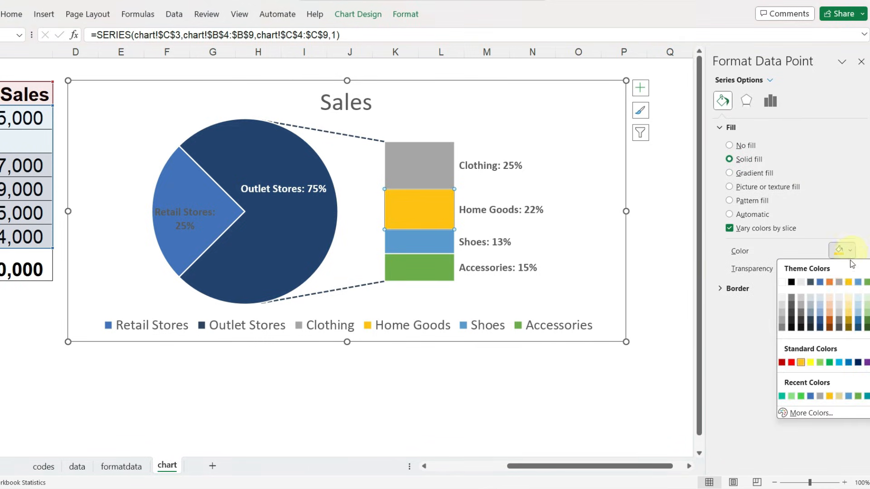
left_click(783, 396)
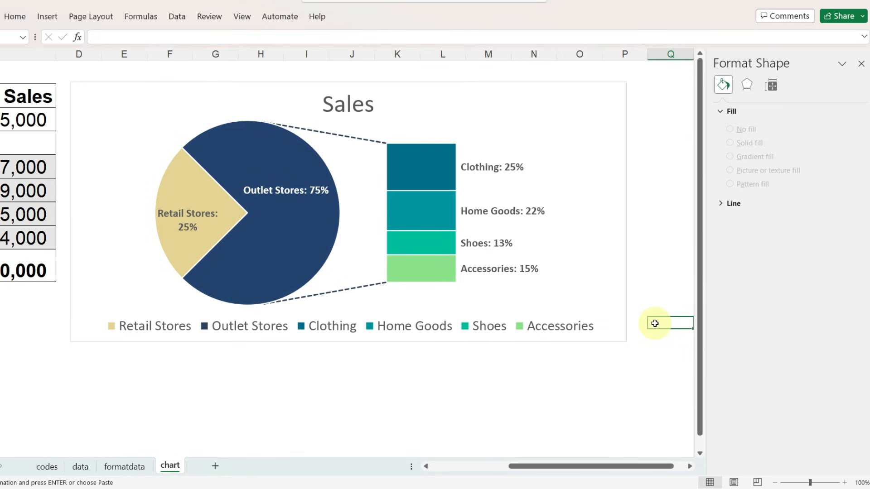
- Delete the legend from the Sales chart
left_click(548, 316)
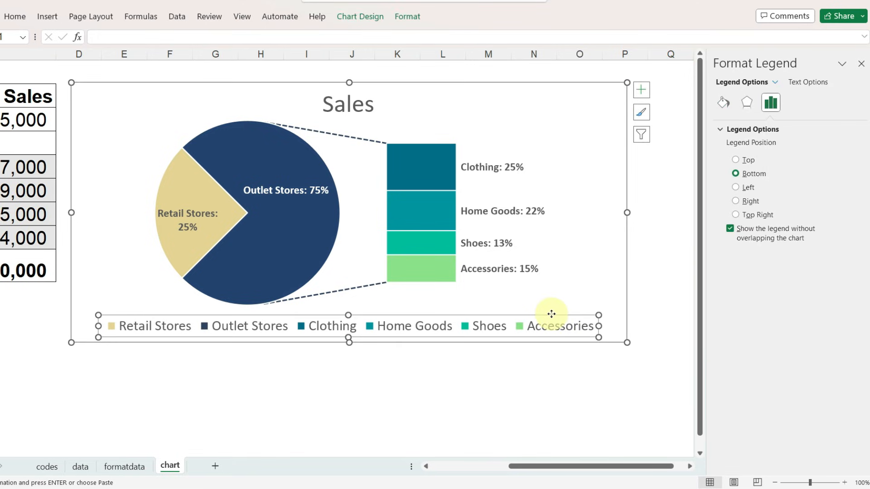
key("Delete")
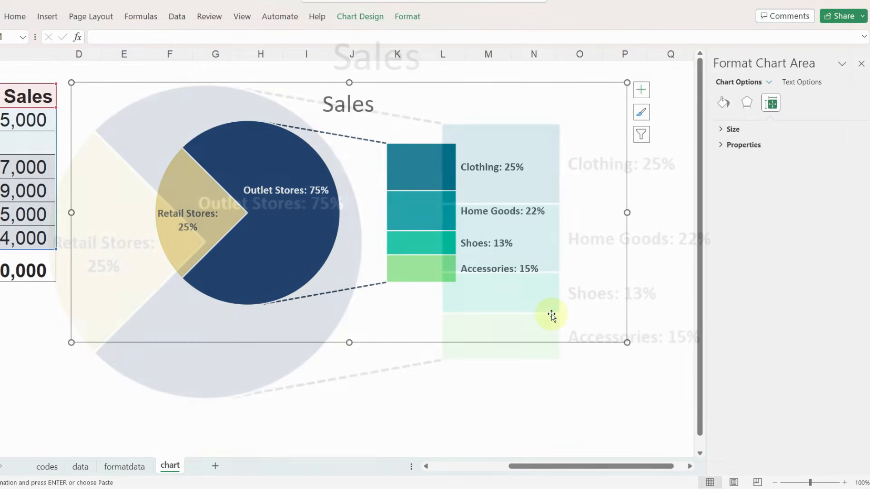